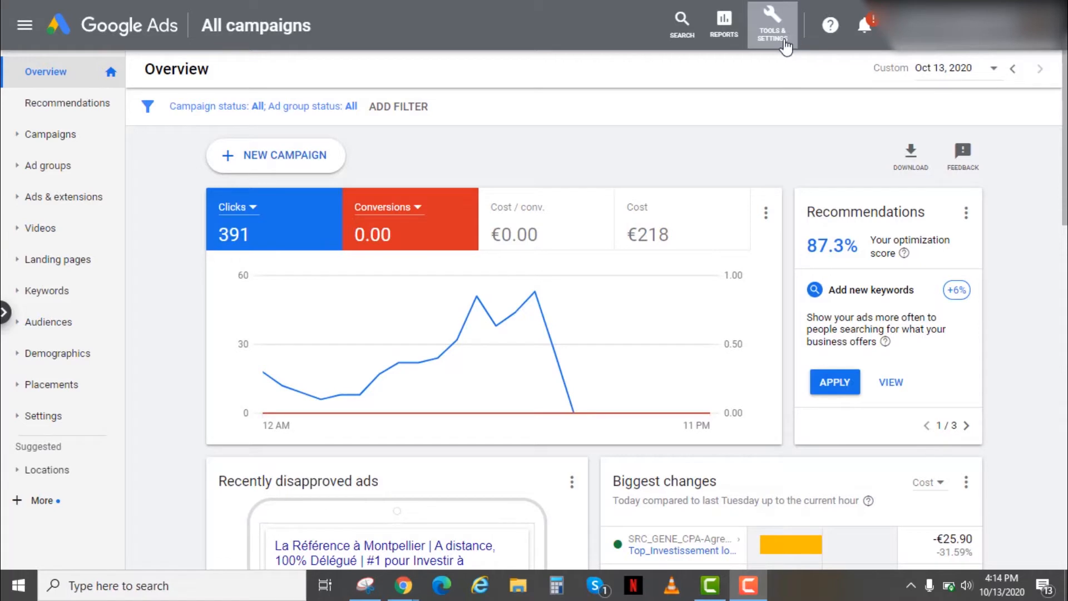
Step: Open the Google Ads tag details from Audience sources in the Audience manager
left_click(786, 45)
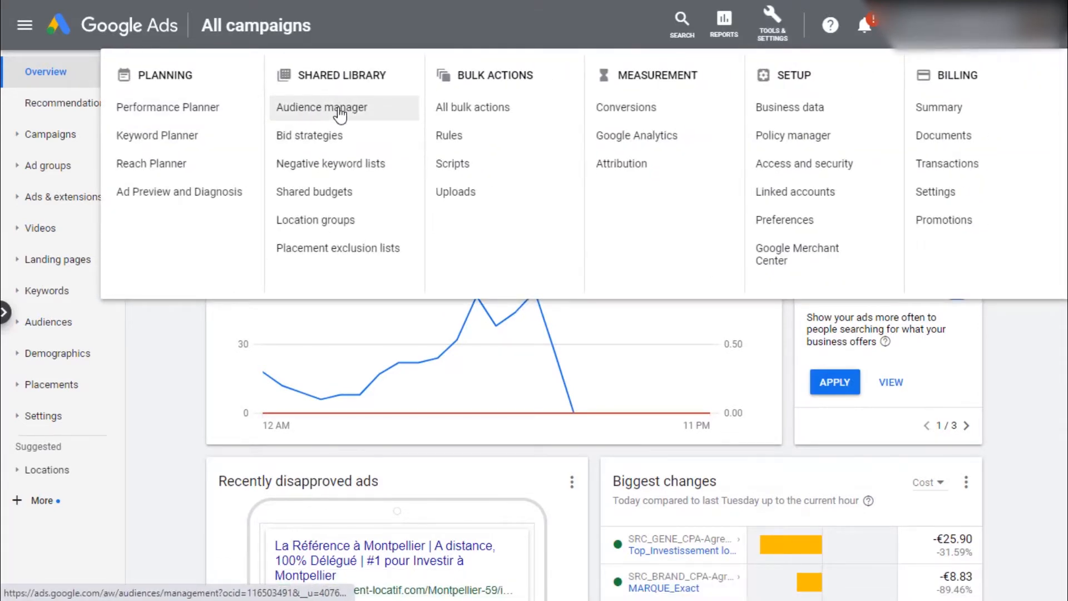
left_click(340, 112)
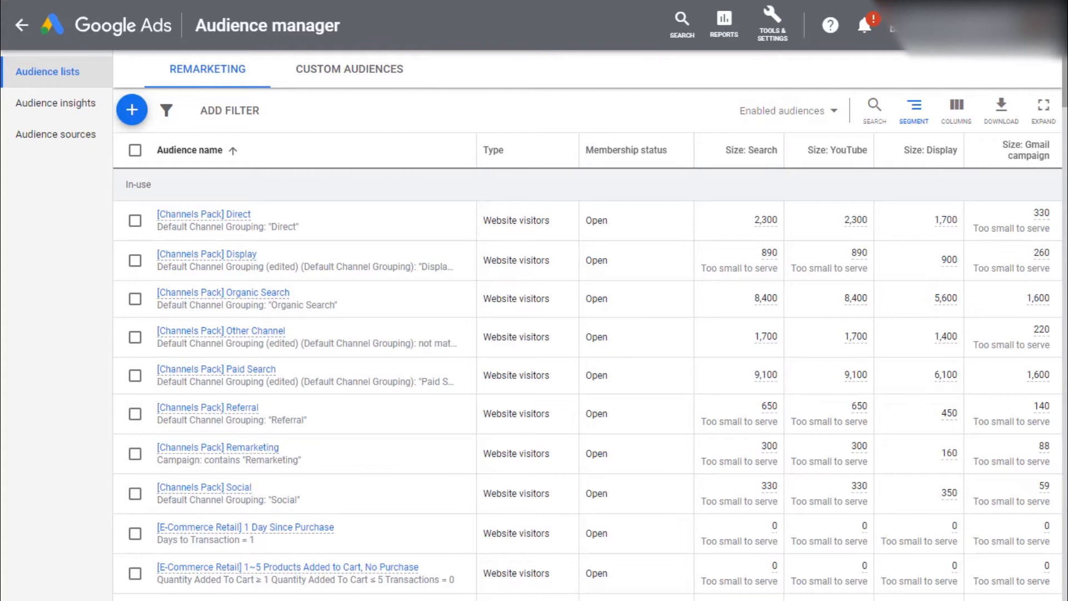
left_click(69, 144)
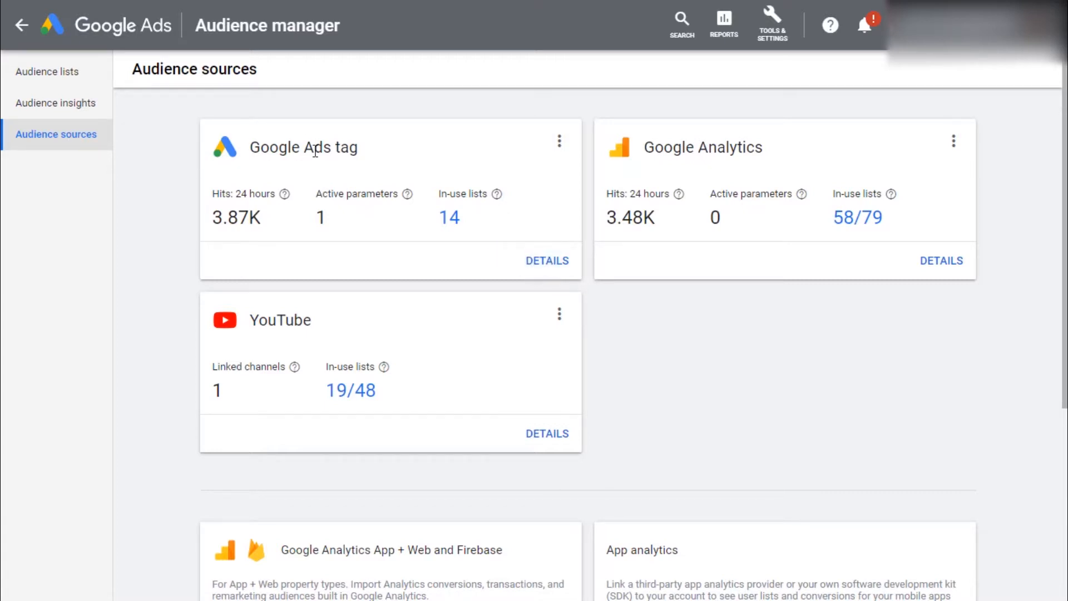
left_click(554, 266)
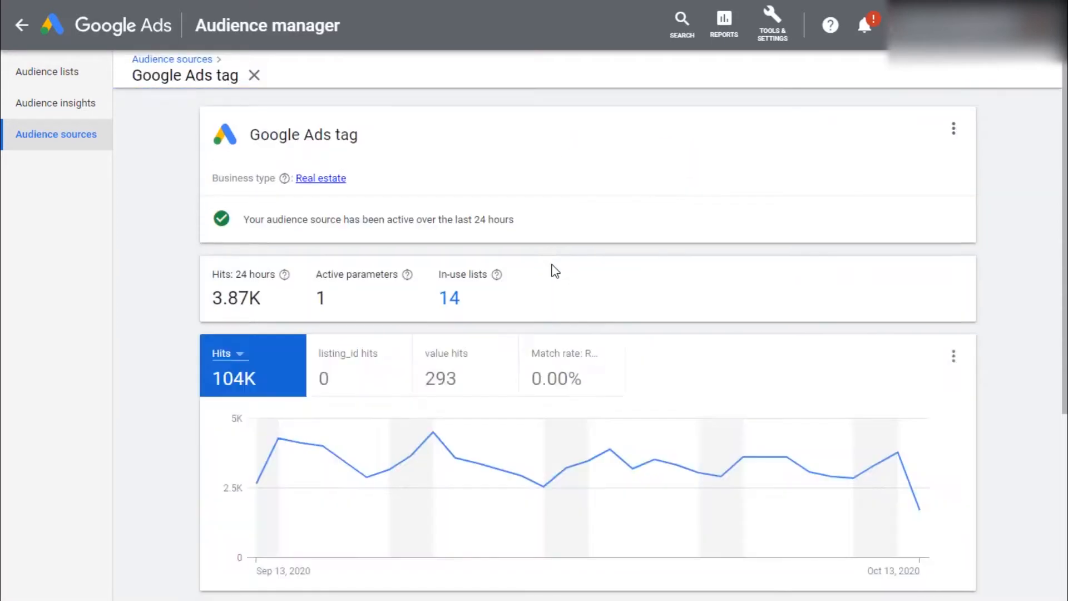
Step: Expand Tag setup, choose the Google Tag Manager installation option and select the conversion ID to copy it
scroll(555, 271, "down", 5)
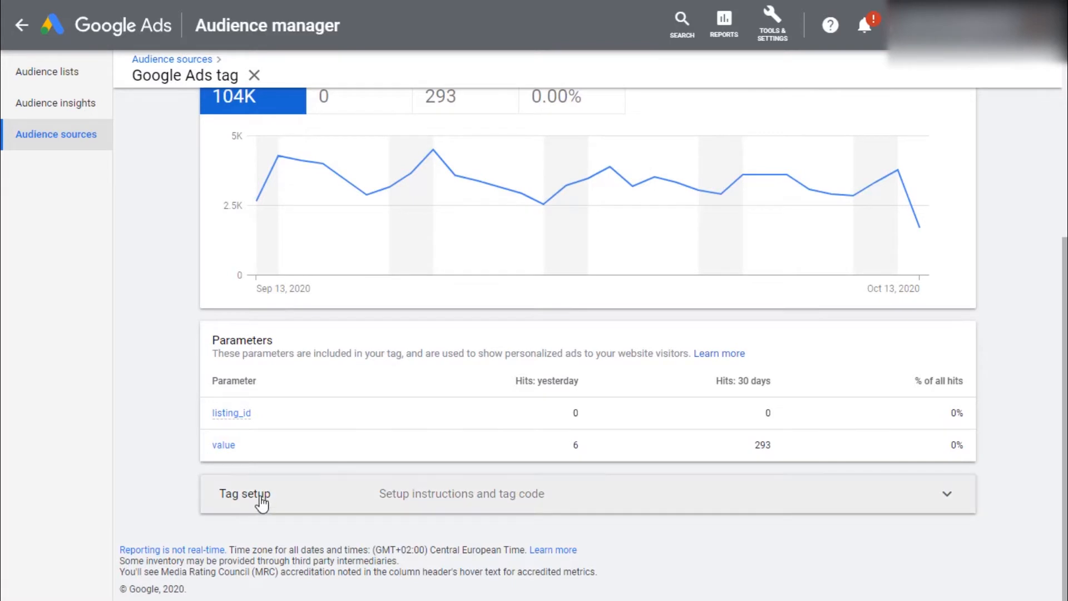
left_click(261, 501)
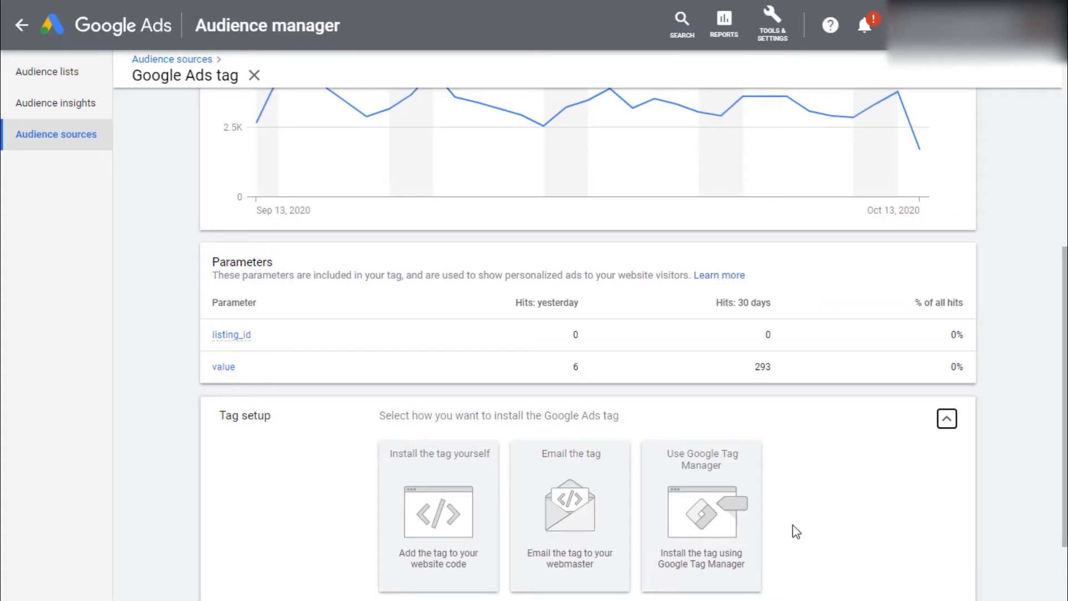
scroll(796, 531, "down", 2)
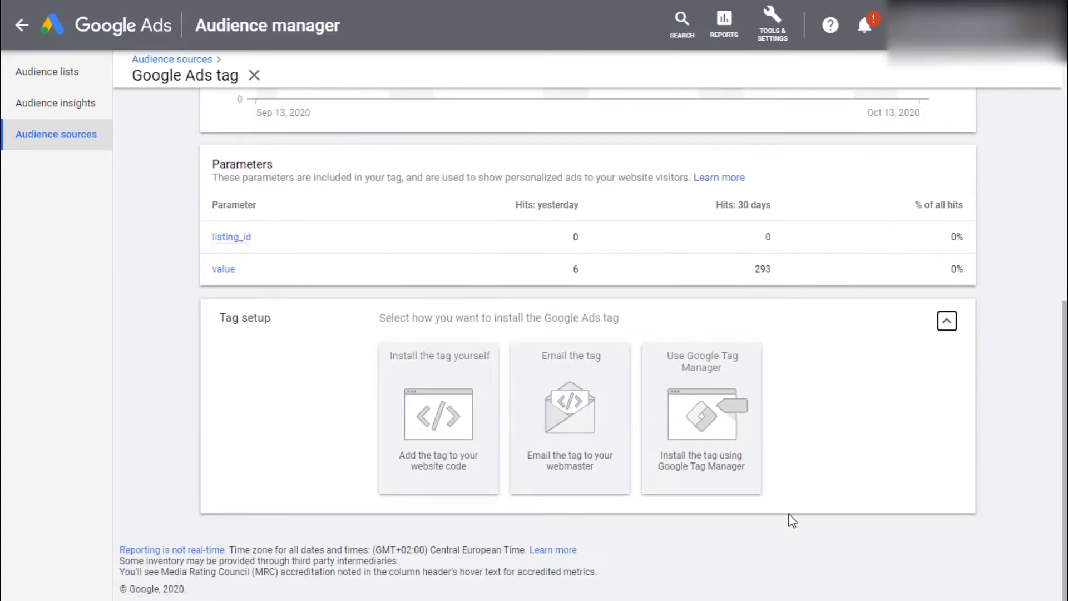
left_click(708, 395)
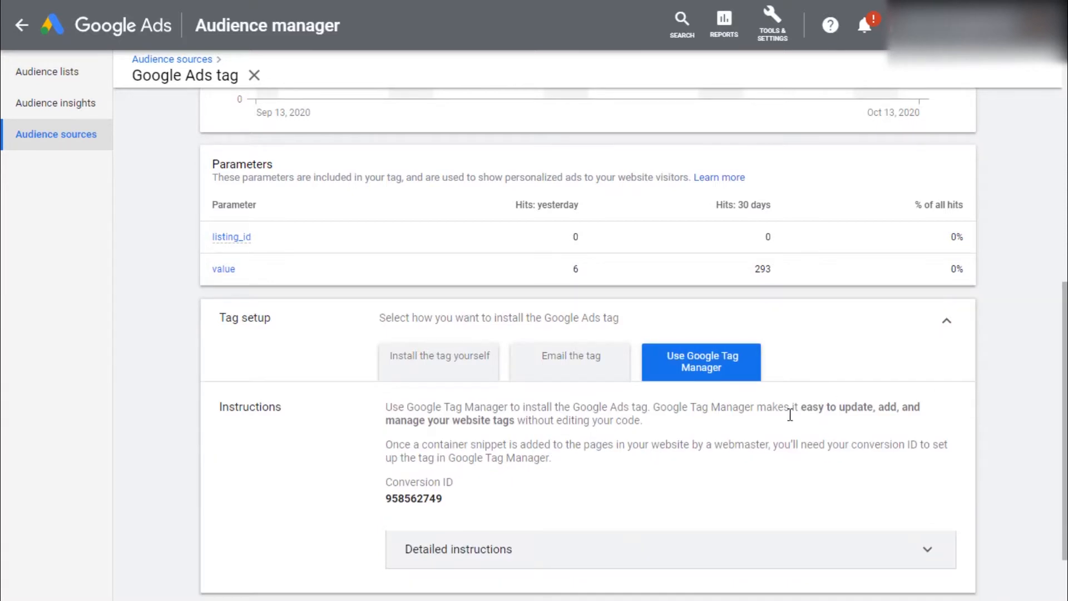
scroll(400, 408, "down", 2)
double_click(409, 421)
key("ctrl+c")
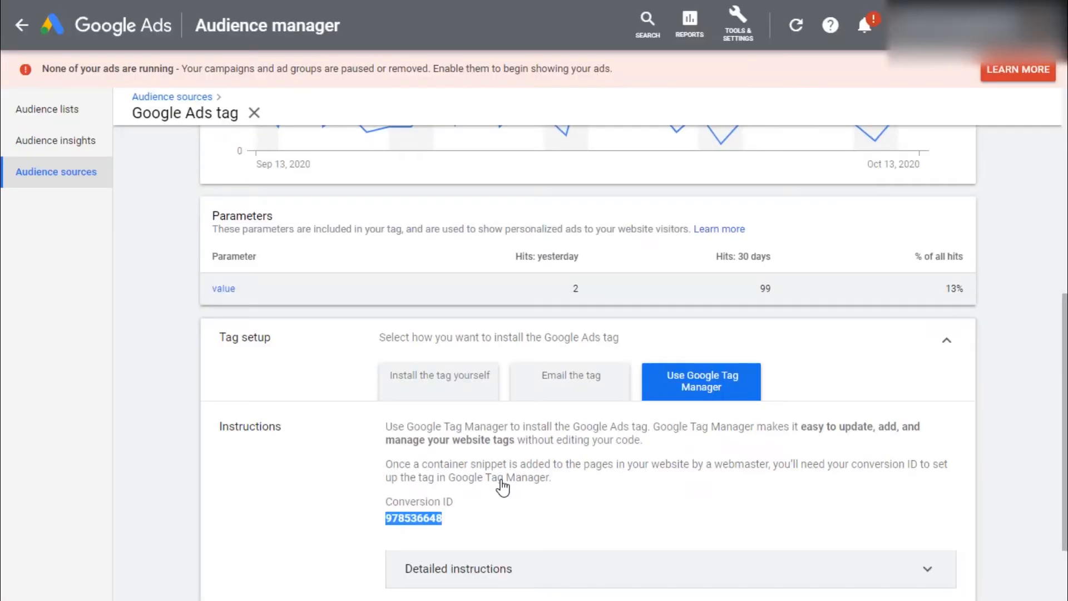
Step: Switch to Tag Manager and add a new tag named AW Remarketing
key("ctrl+Tab")
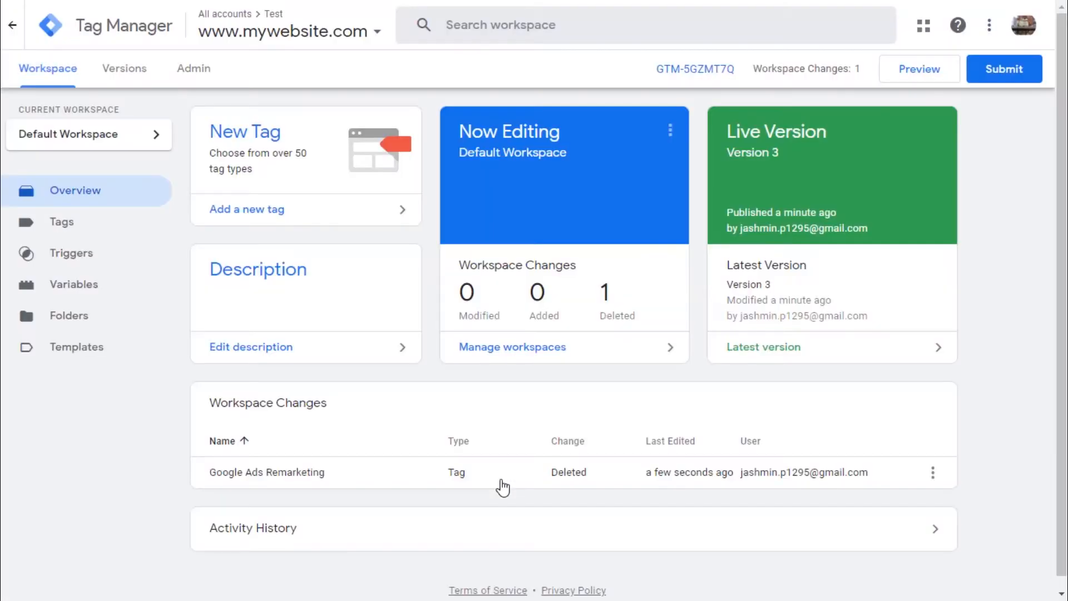
left_click(332, 220)
double_click(248, 26)
triple_click(248, 26)
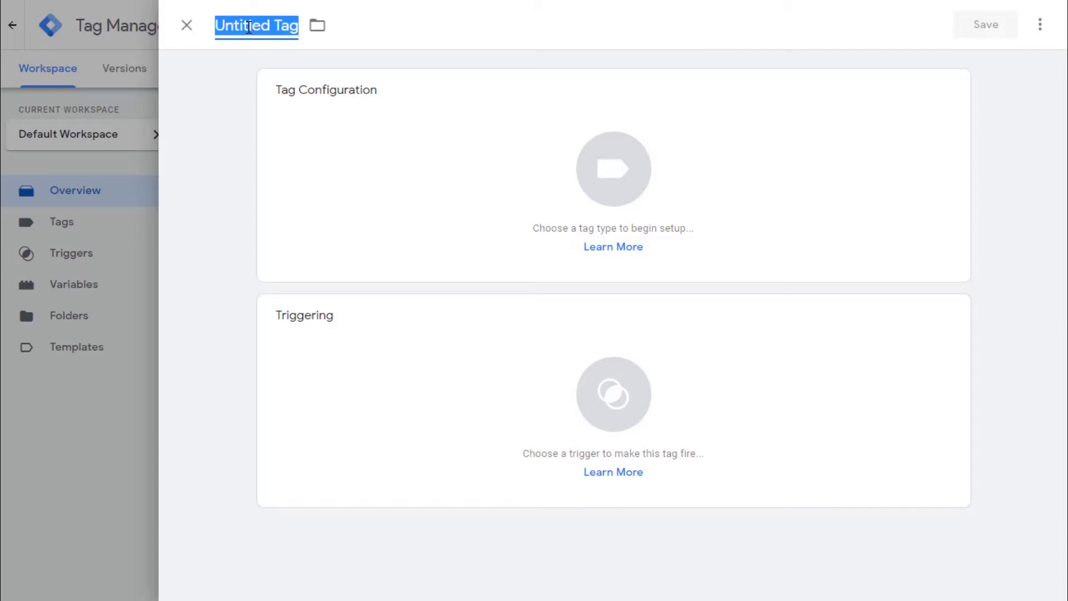
type("A")
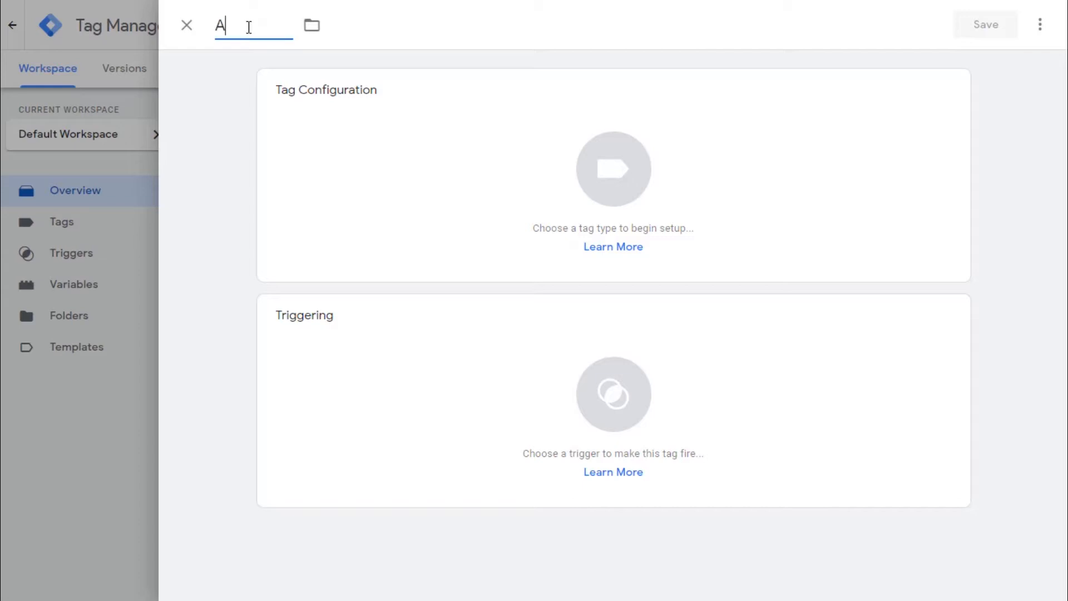
type("W Remarketing")
Step: Set the tag type to Google Ads Remarketing and paste the conversion ID 958562749
left_click(618, 179)
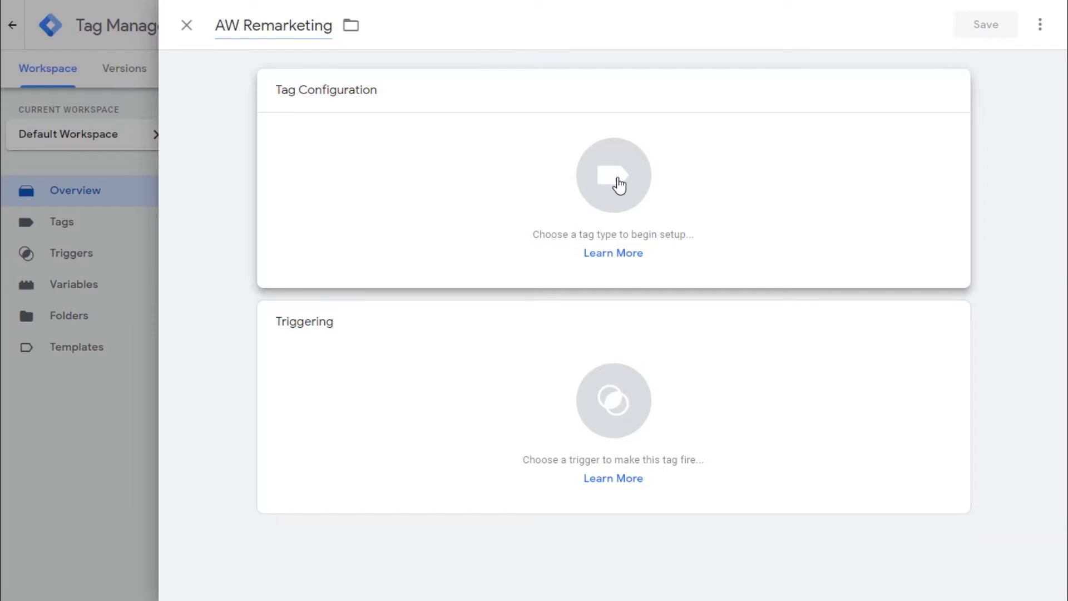
left_click(619, 184)
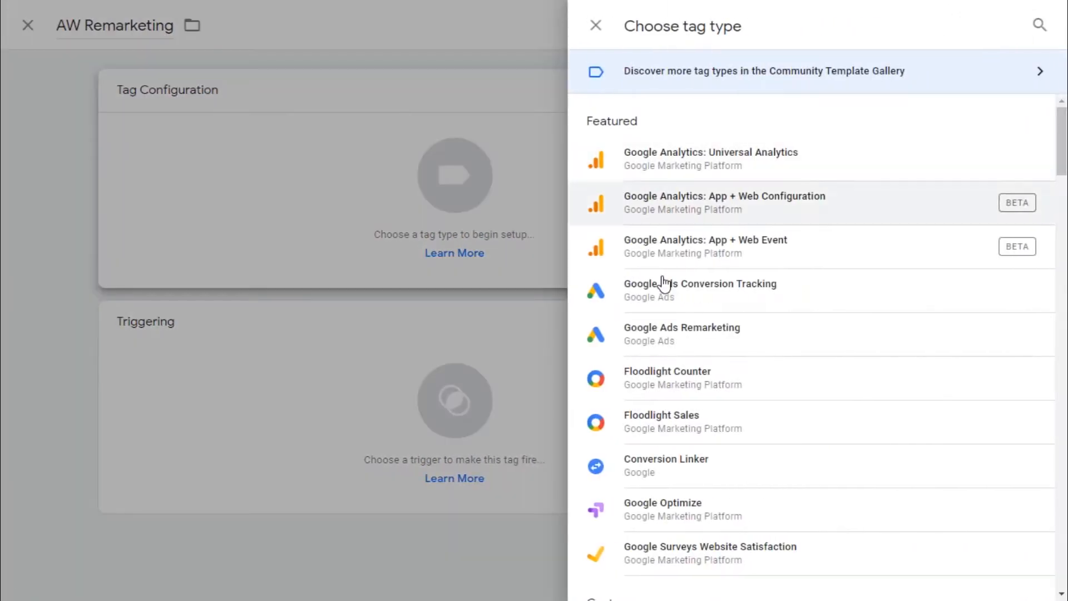
left_click(729, 333)
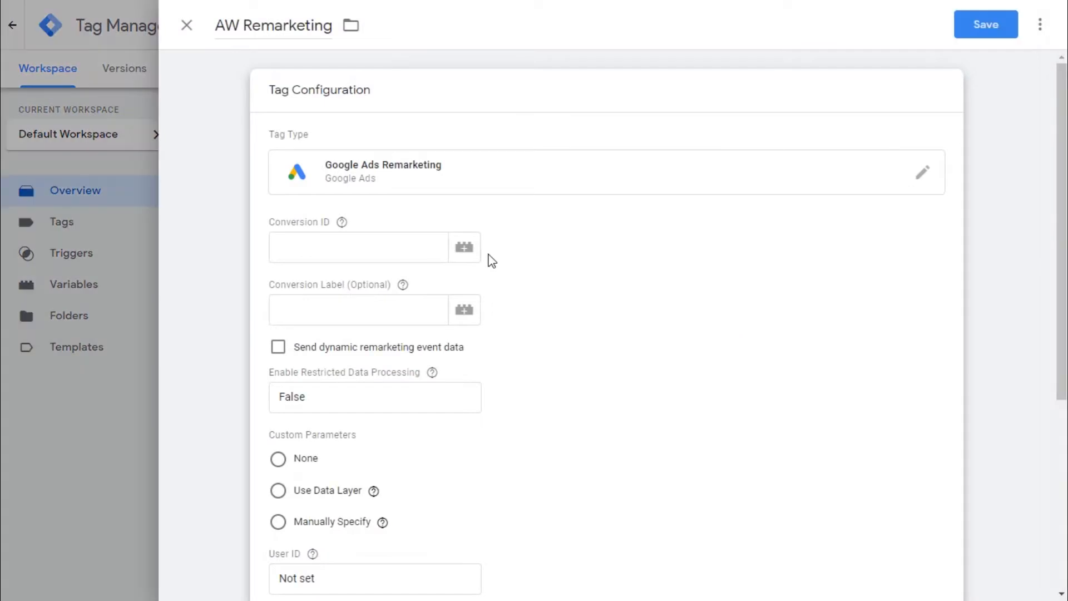
left_click(365, 247)
key("ctrl+v")
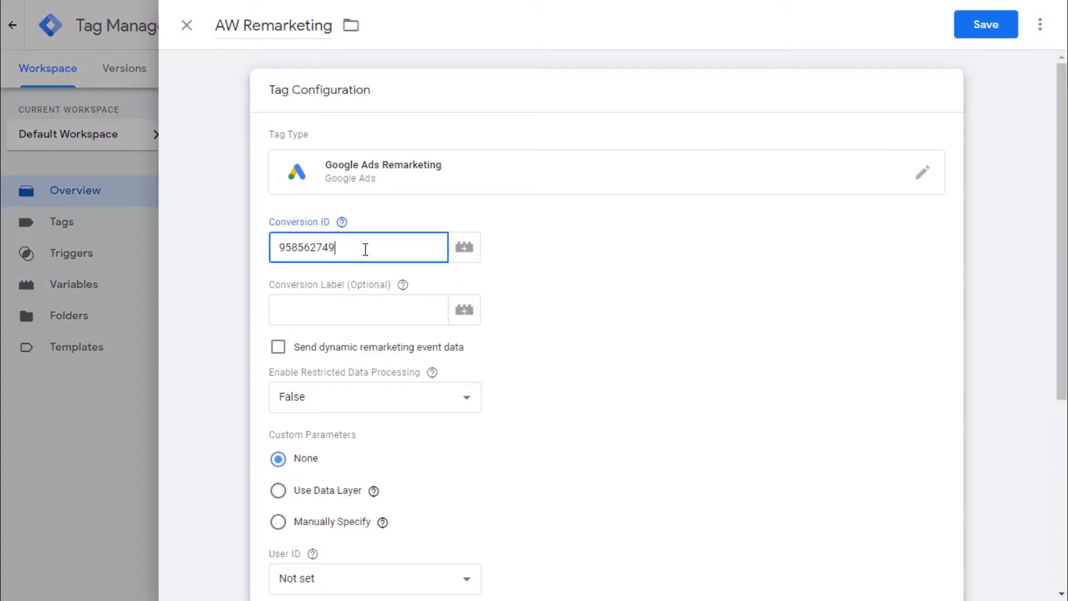
Step: Assign the All Pages firing trigger to the tag and save it
scroll(647, 403, "down", 3)
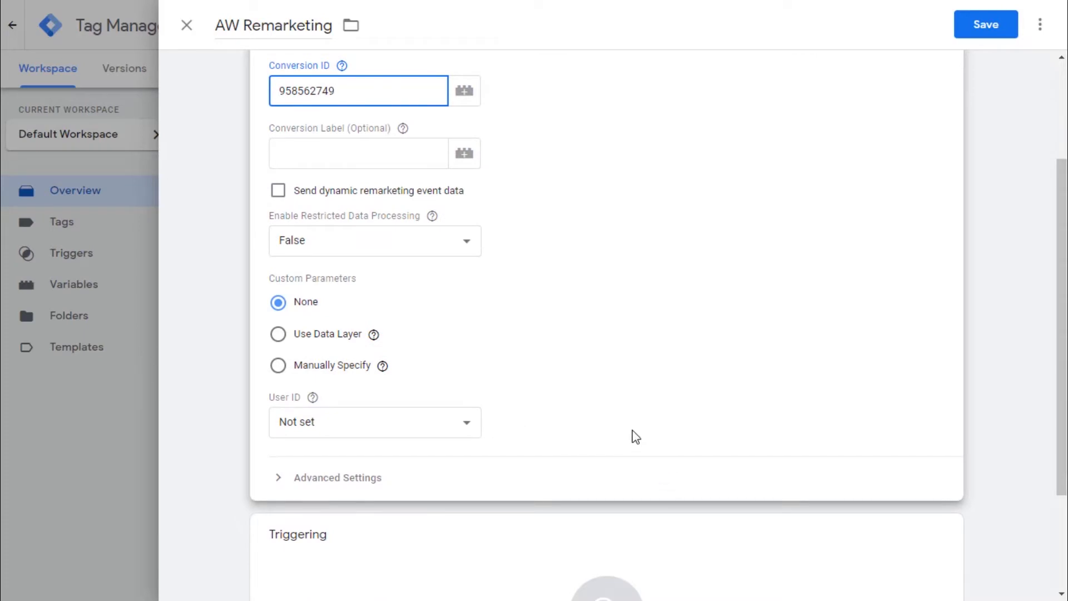
scroll(632, 434, "down", 2)
scroll(339, 448, "down", 2)
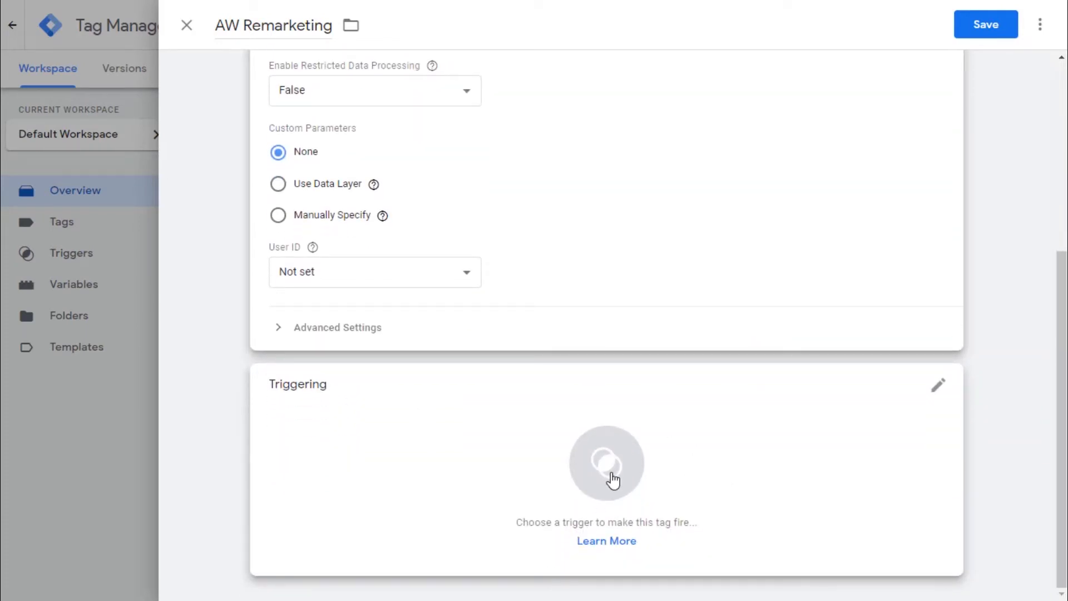
left_click(612, 479)
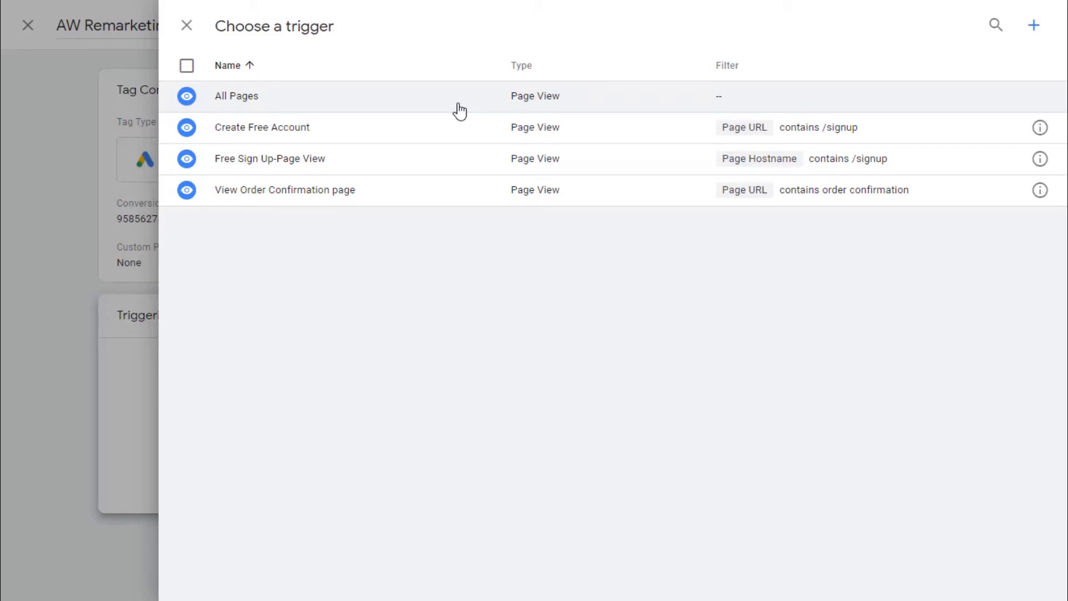
left_click(460, 111)
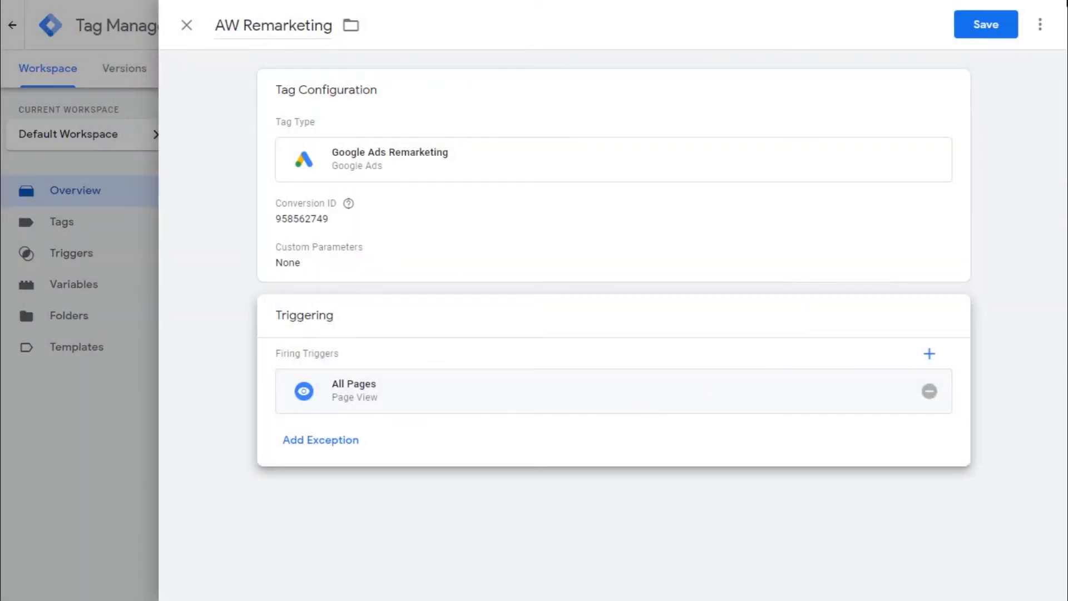
left_click(986, 33)
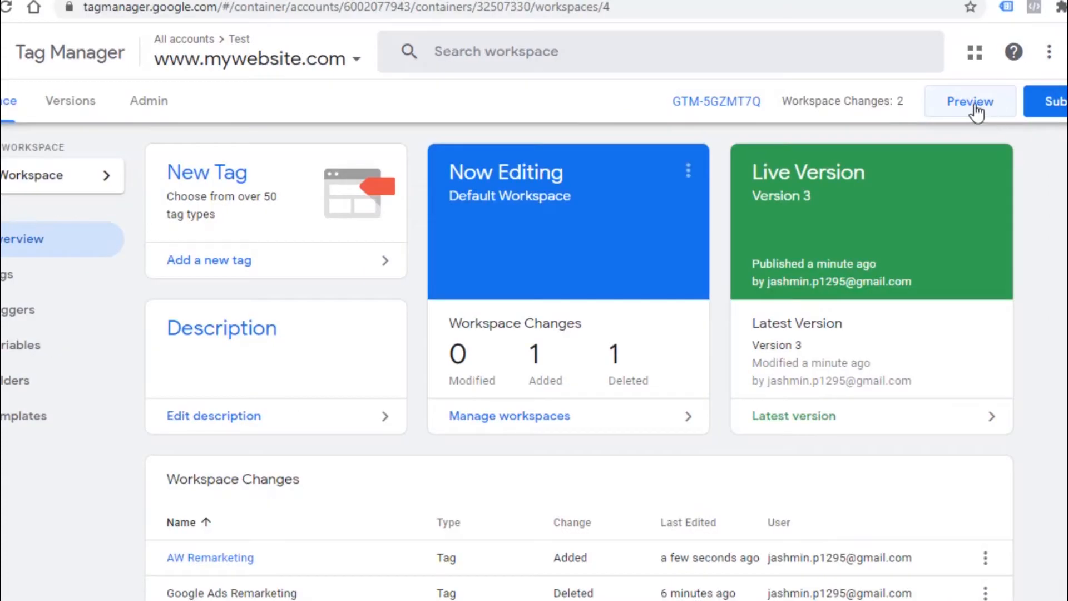
Step: Start preview mode, then submit and publish the workspace as a version named Remarketing Tag
left_click(925, 77)
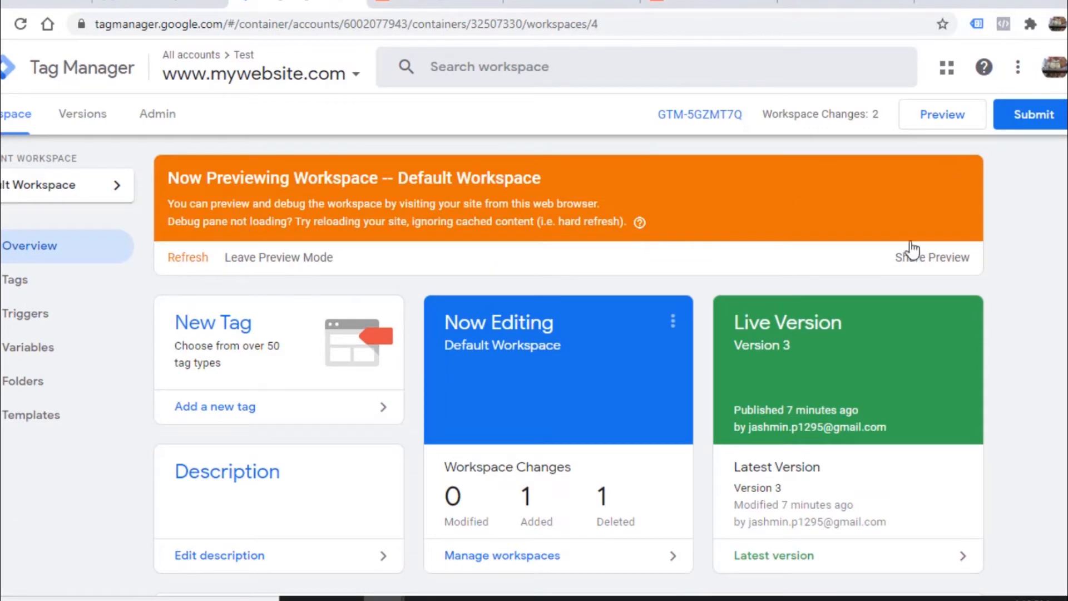
left_click(1032, 123)
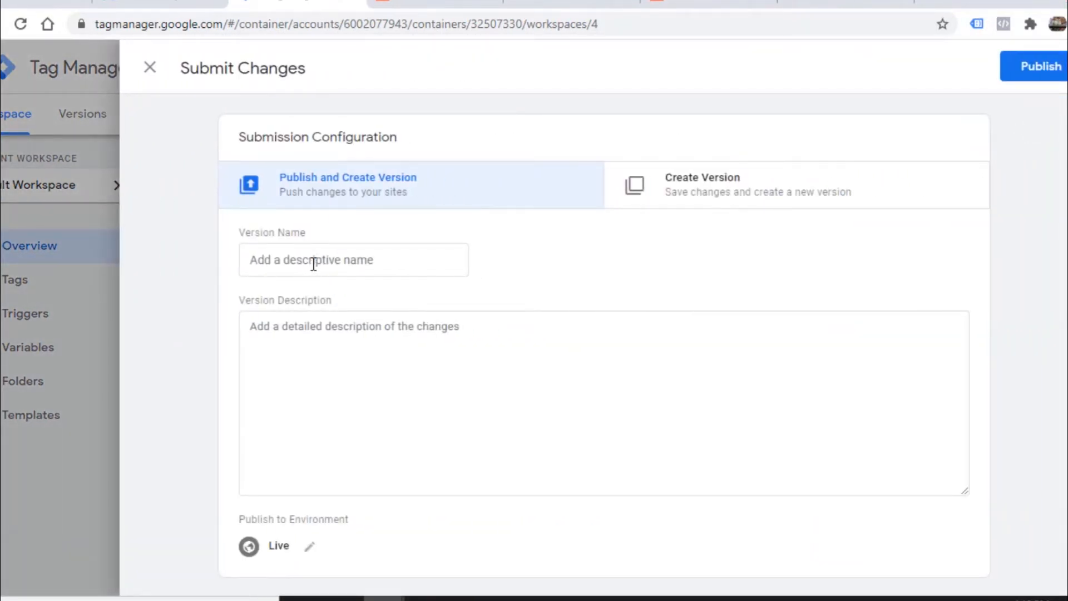
left_click(313, 263)
type("Remarjeti")
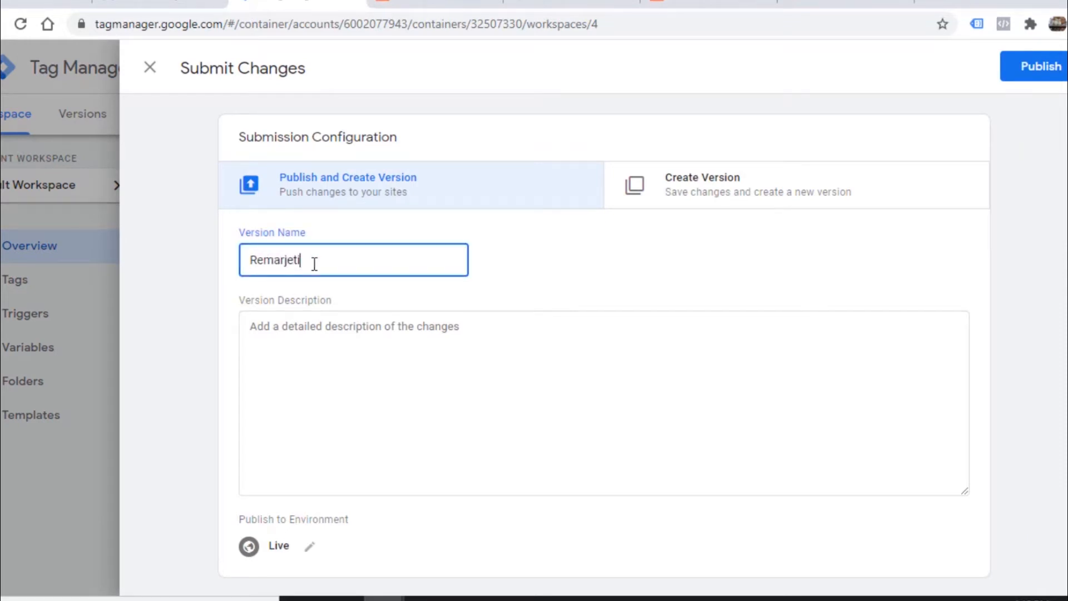
key("BackSpace")
key("BackSpace")
key("BackSpace")
type("rketing Tag")
scroll(342, 493, "down", 3)
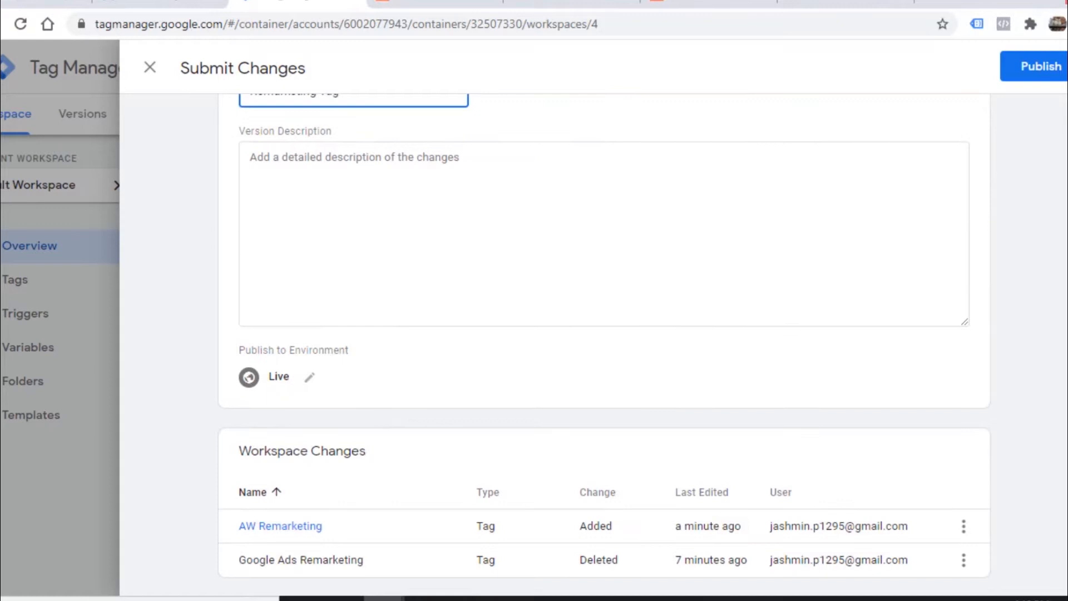
left_click(1051, 68)
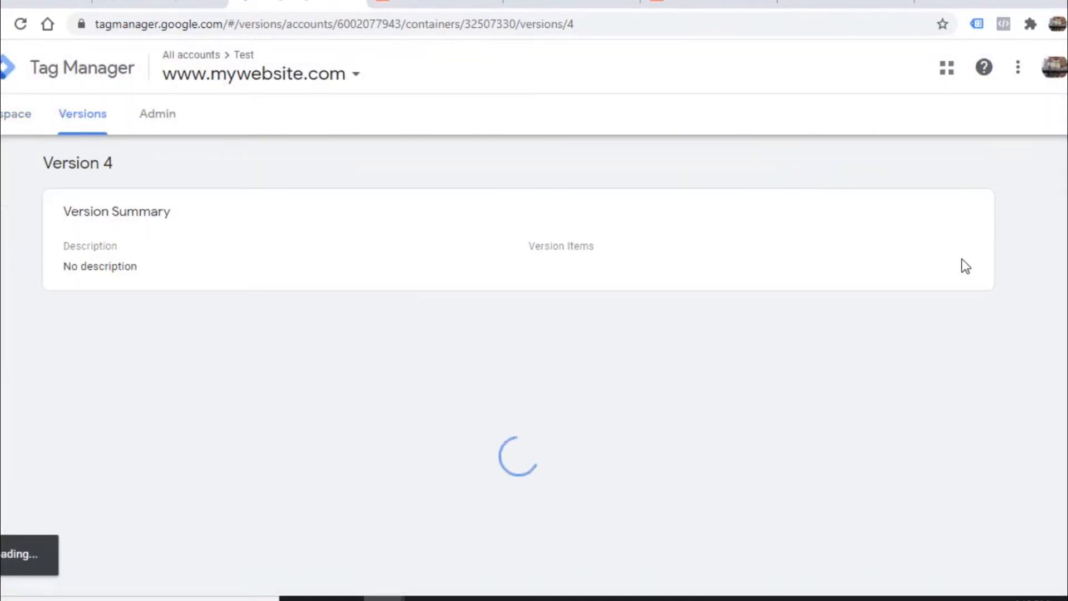
Step: Return to the workspace and leave preview mode
left_click(6, 129)
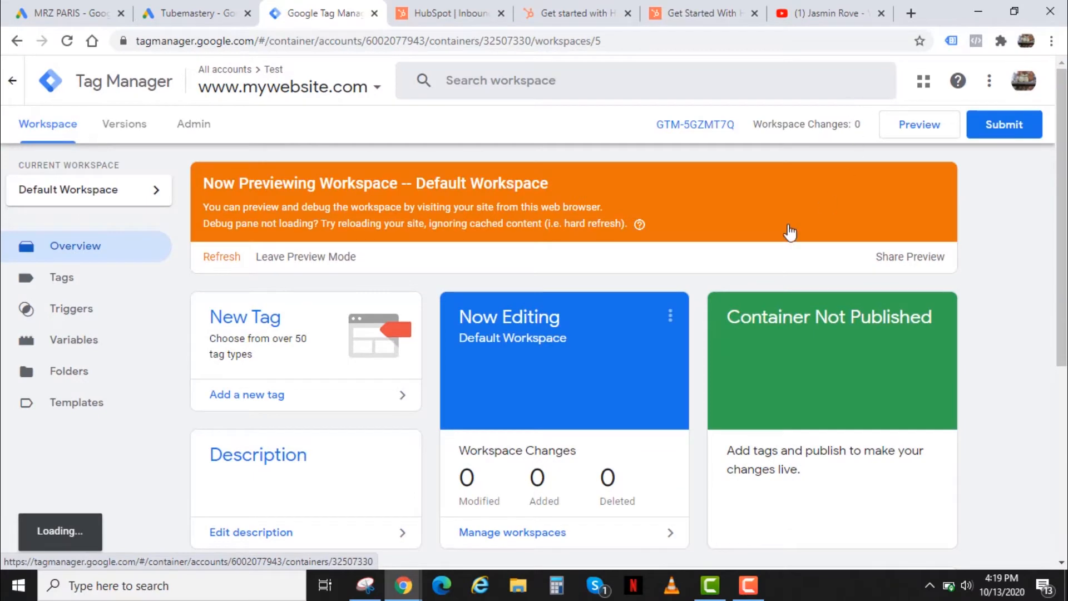
left_click(288, 259)
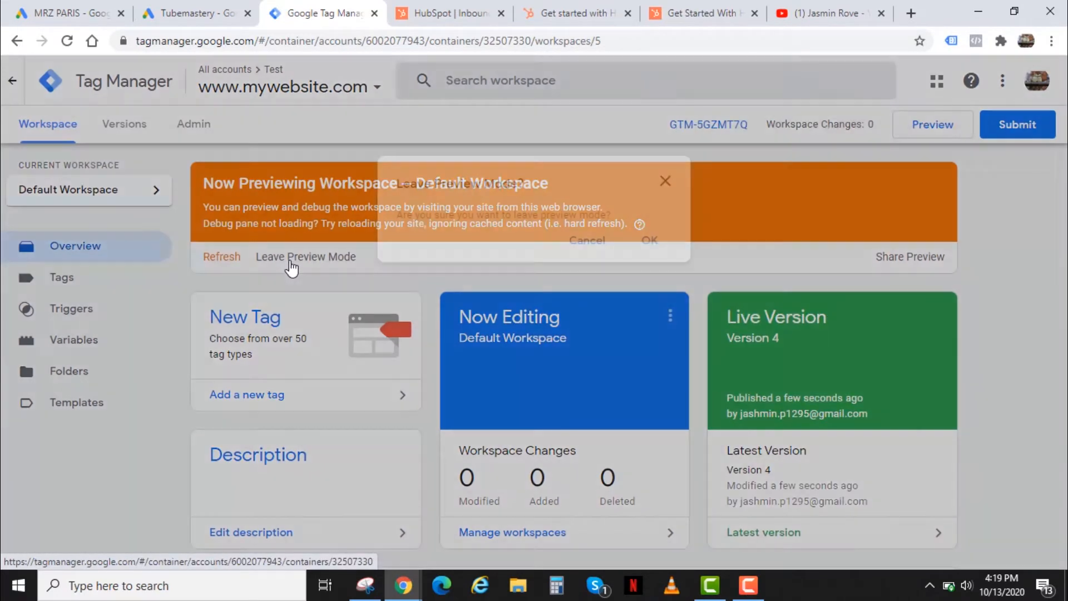
left_click(651, 242)
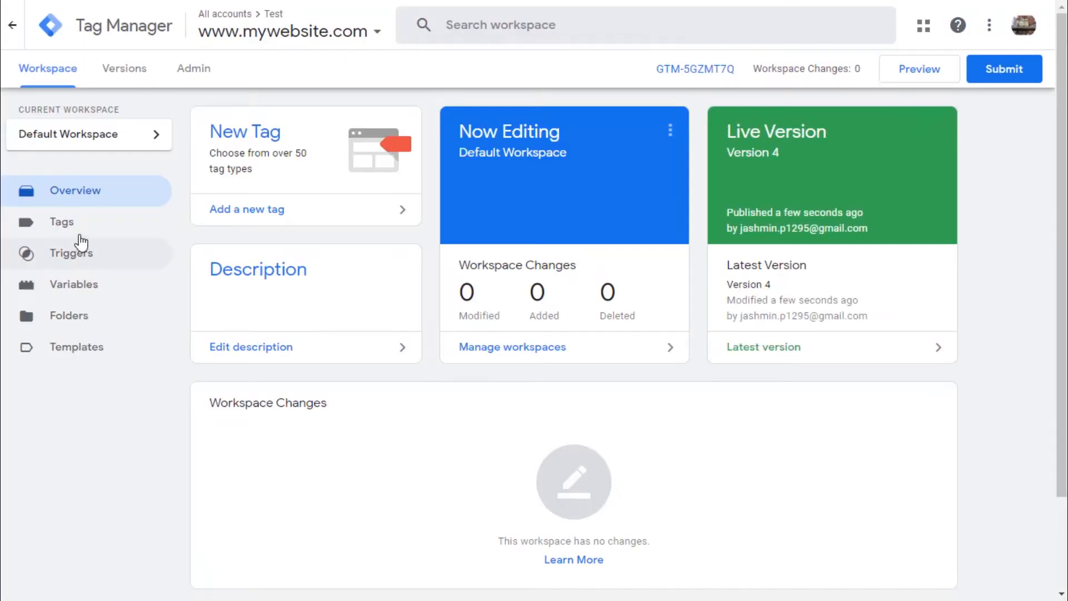
Step: In Google Ads, open the Audience manager and start adding a new remarketing audience list
left_click(82, 233)
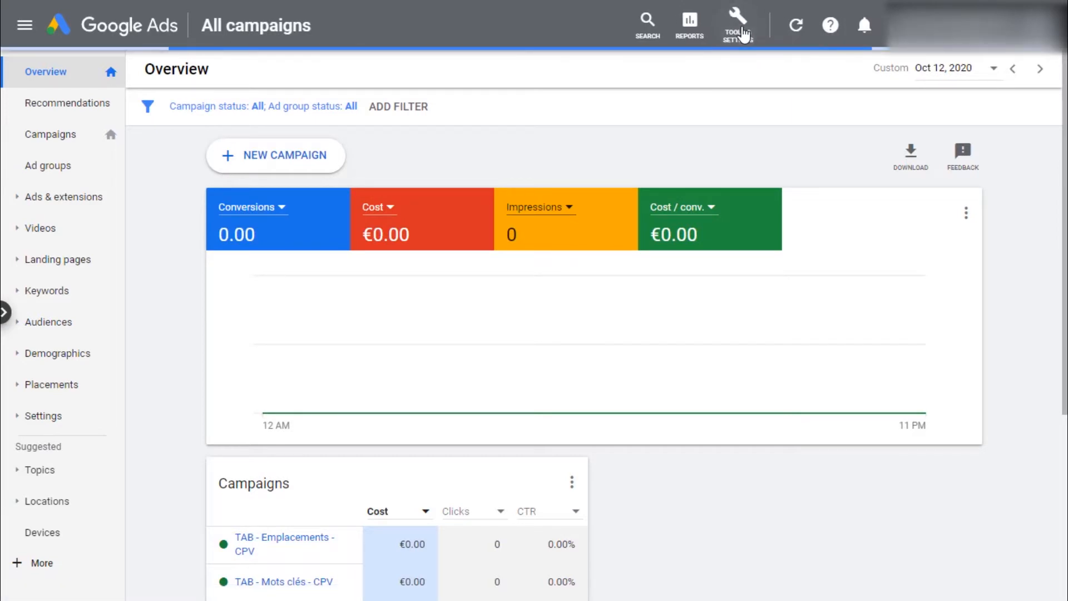
left_click(57, 184)
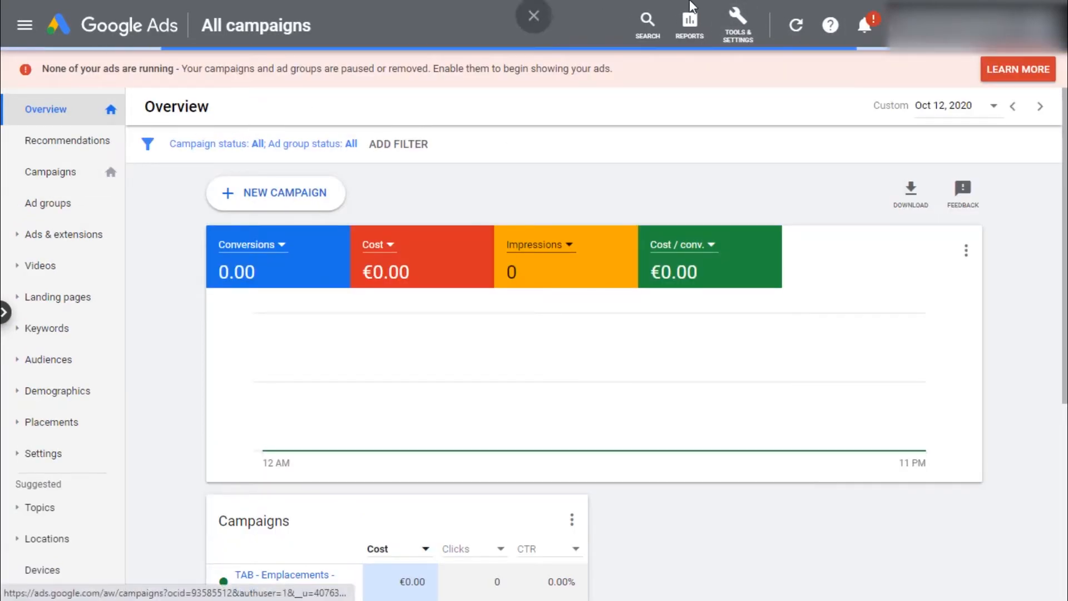
left_click(740, 38)
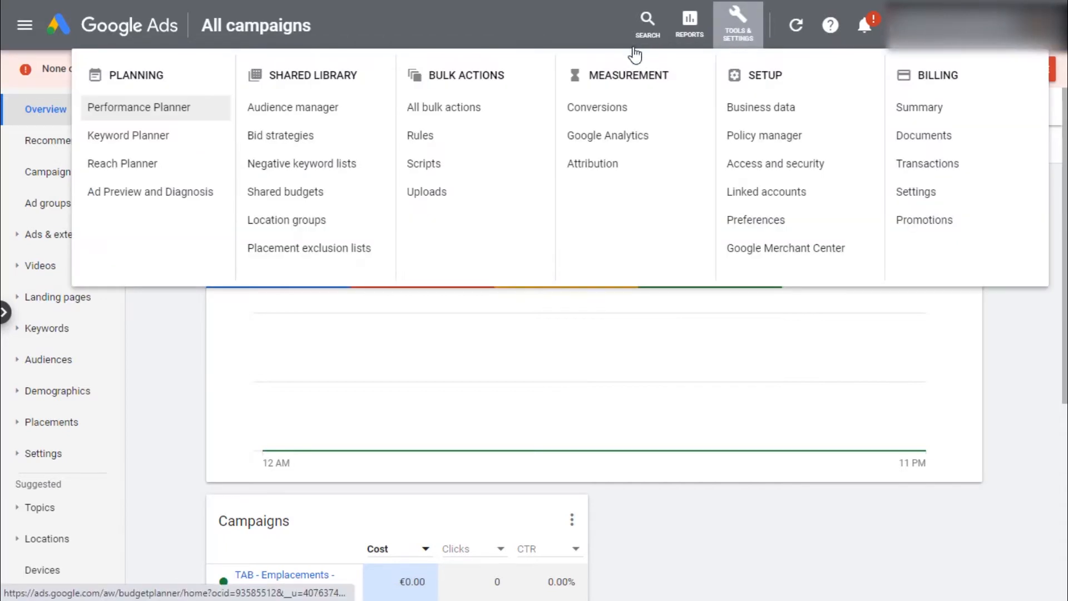
left_click(274, 111)
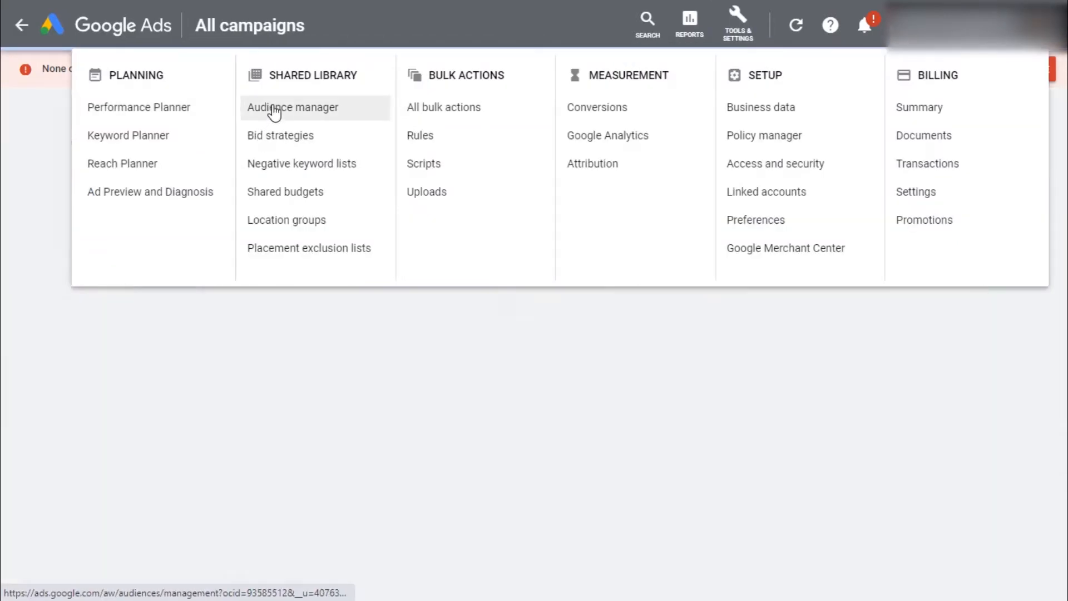
left_click(274, 111)
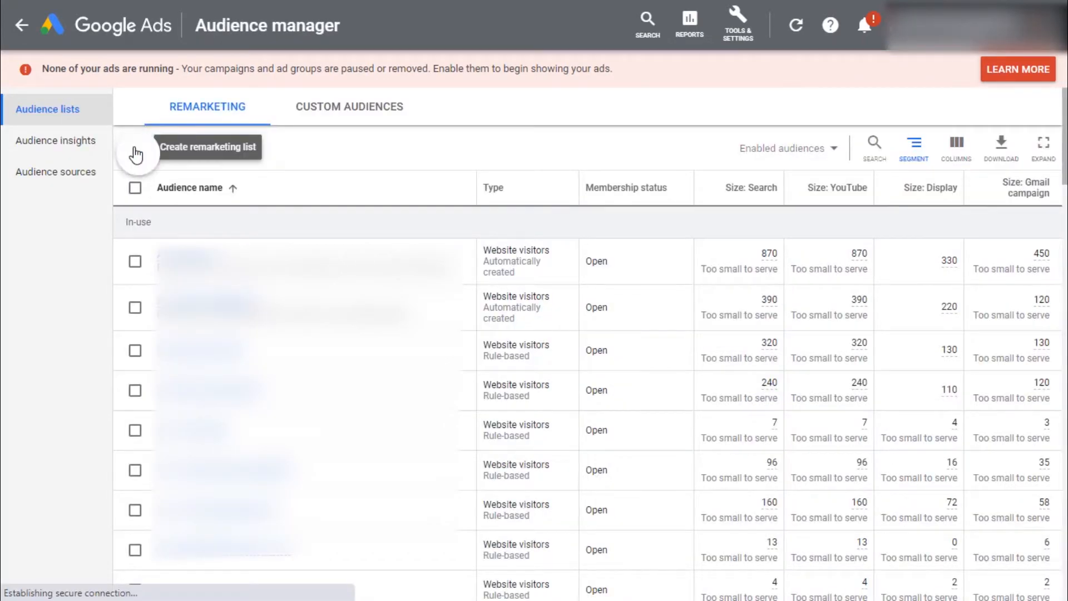
left_click(135, 150)
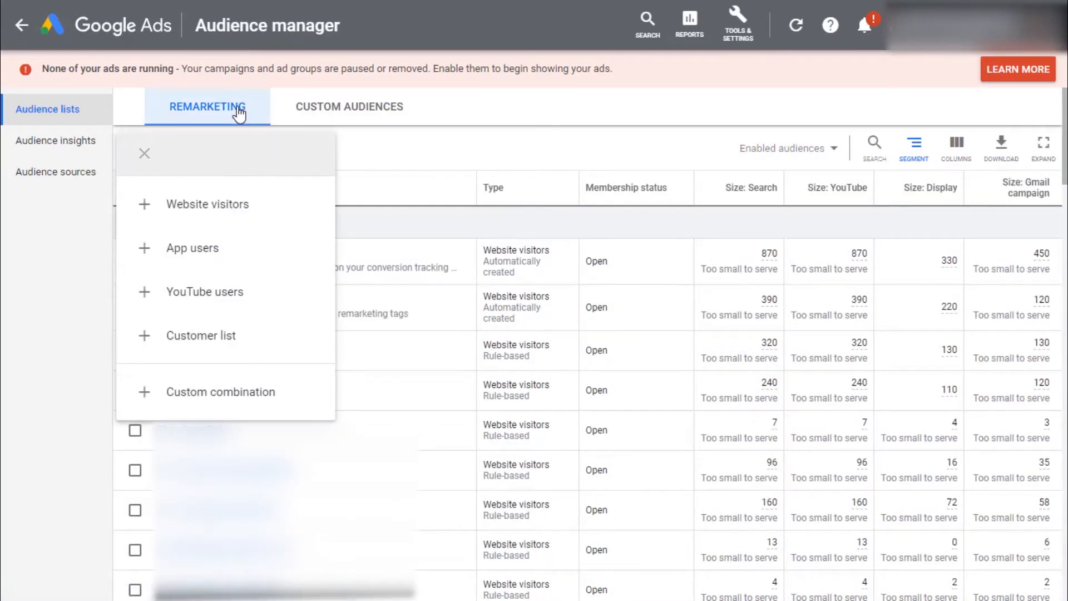
Step: Start a website visitors audience and name it AWRemarketing-15days
left_click(265, 219)
type("AWRemarketing")
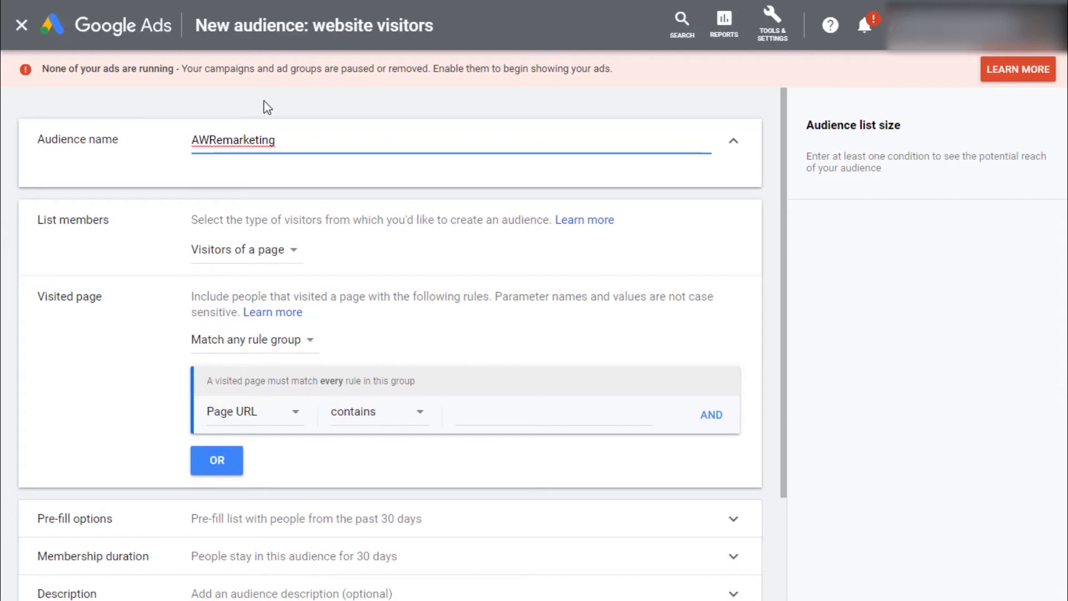
type("-15days")
left_click(780, 207)
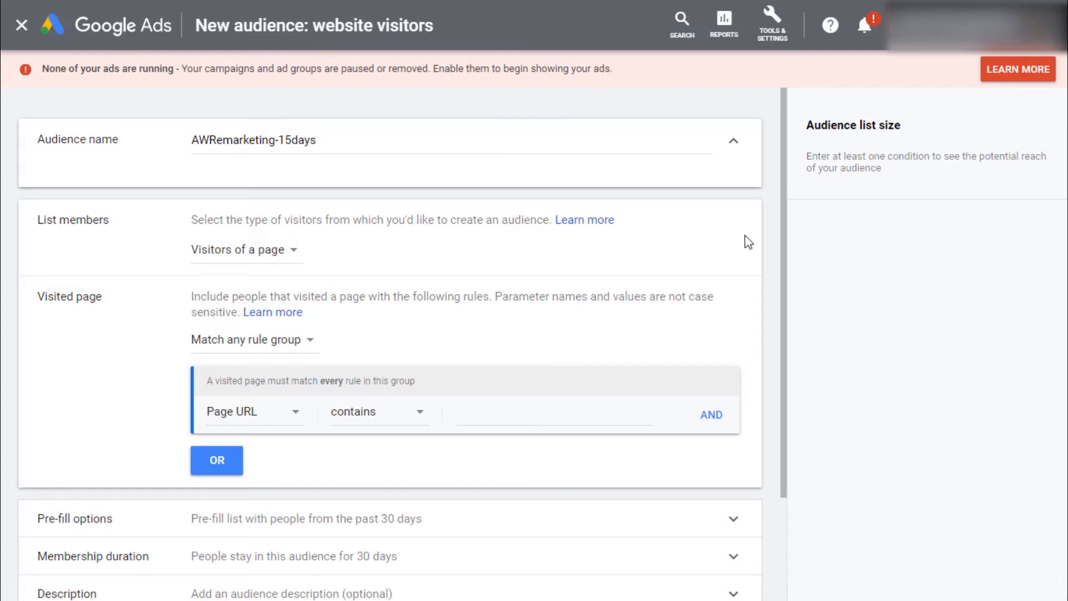
left_click(277, 257)
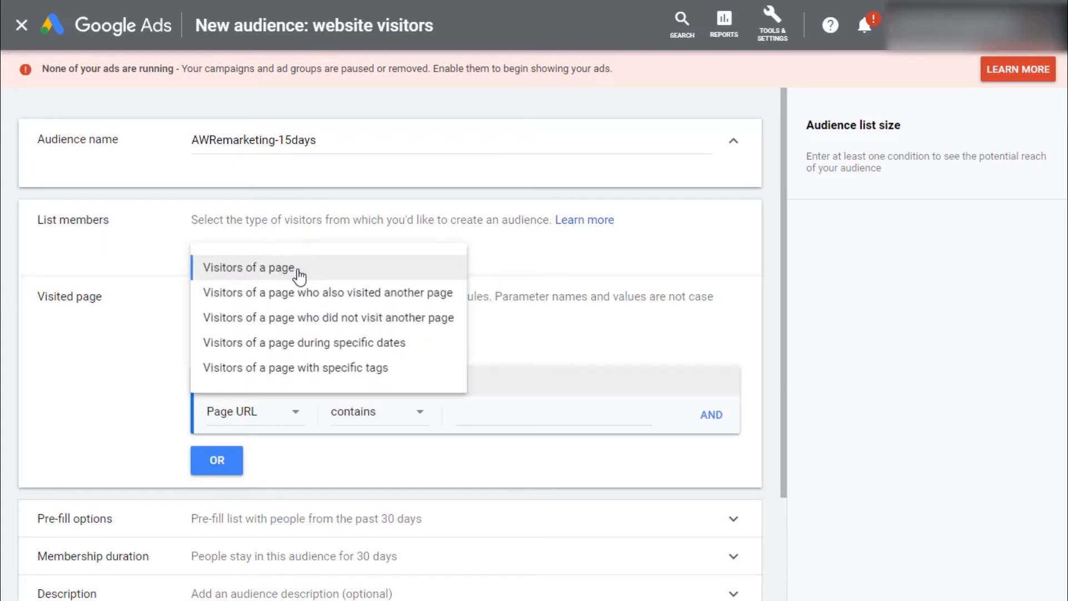
left_click(298, 272)
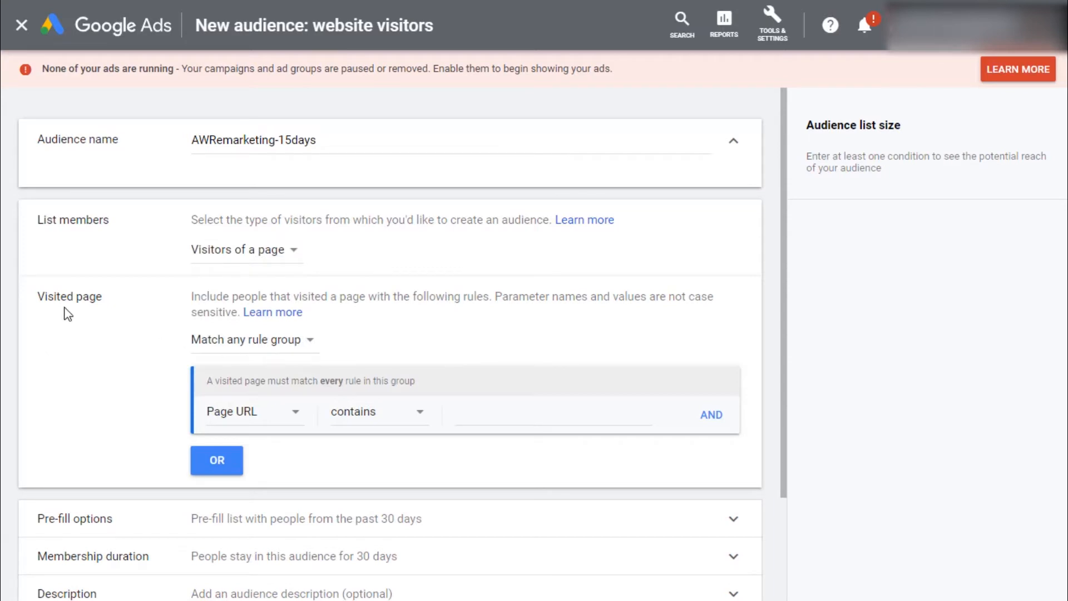
left_click_drag(82, 300, 88, 299)
left_click(483, 410)
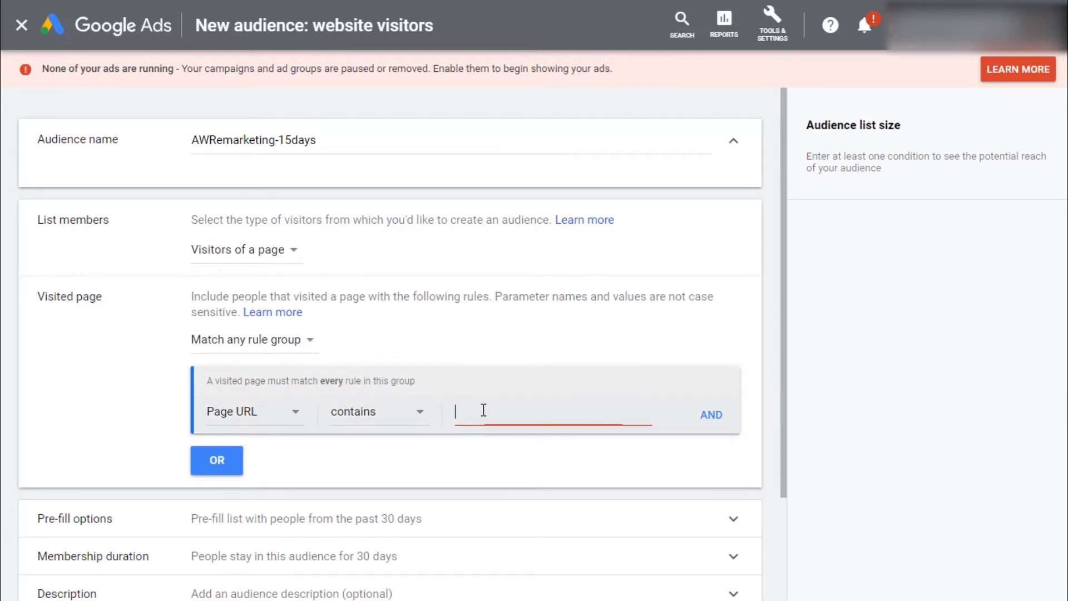
left_click(282, 419)
left_click(265, 436)
left_click(583, 415)
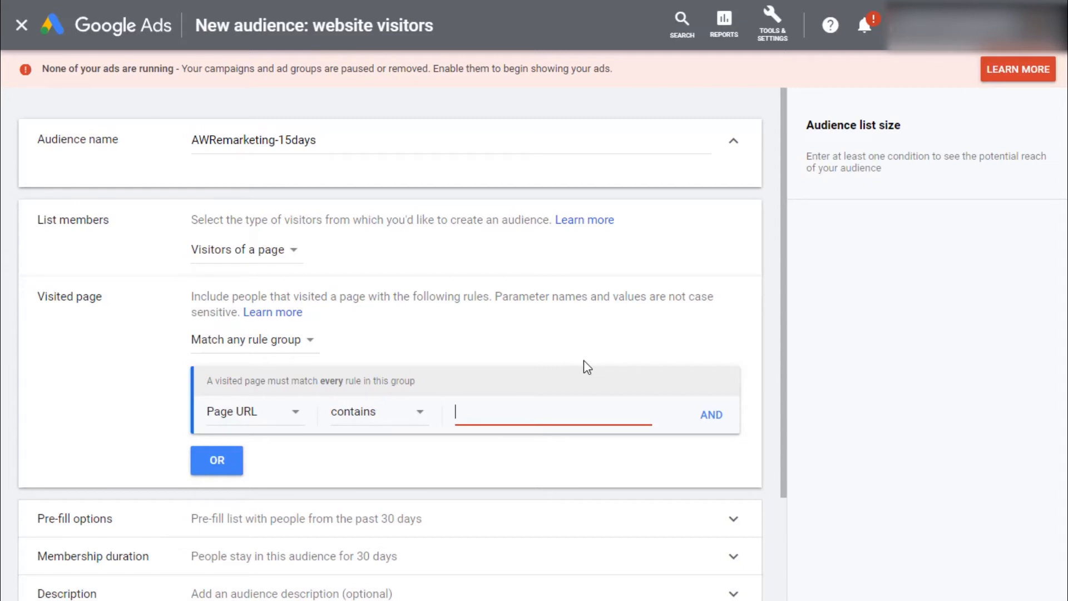
type("https://www.hubspot.com/")
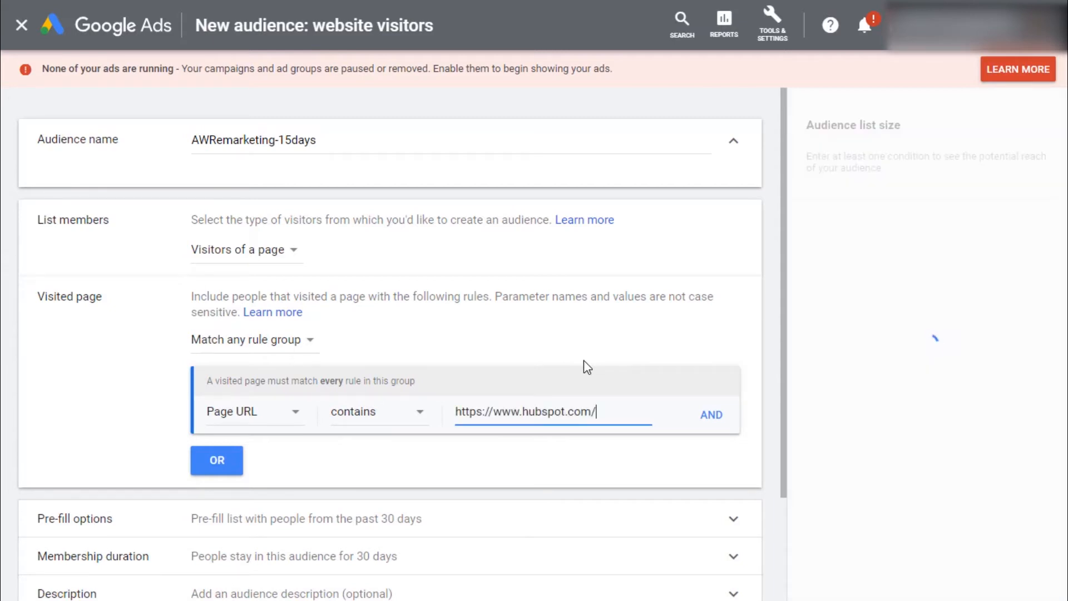
scroll(556, 428, "down", 3)
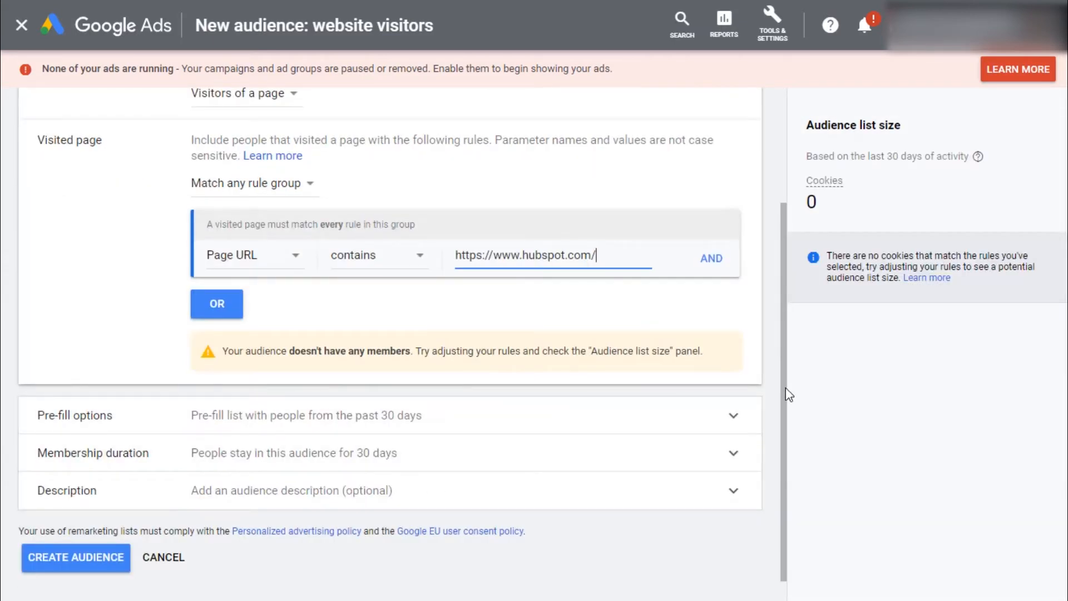
left_click(217, 303)
left_click(455, 309)
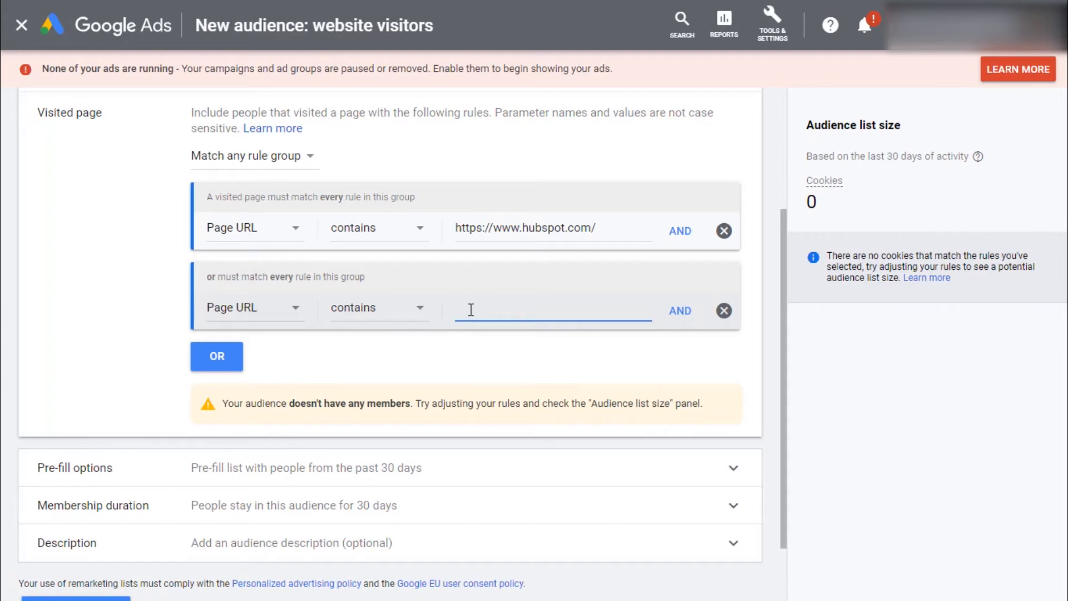
type("/prod")
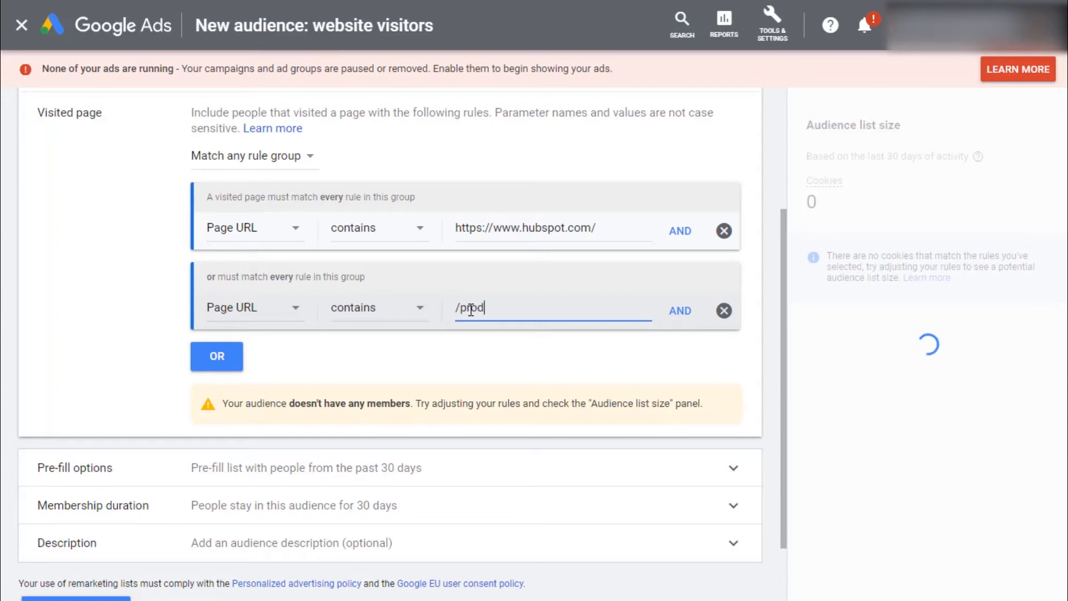
type("ucts")
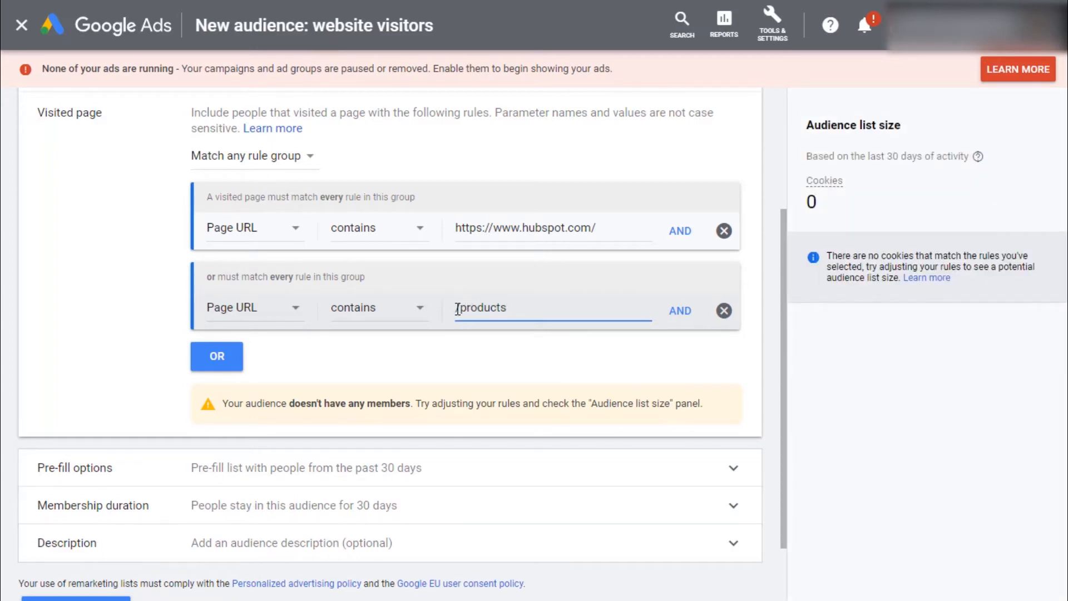
type("https://www.hubspot.com")
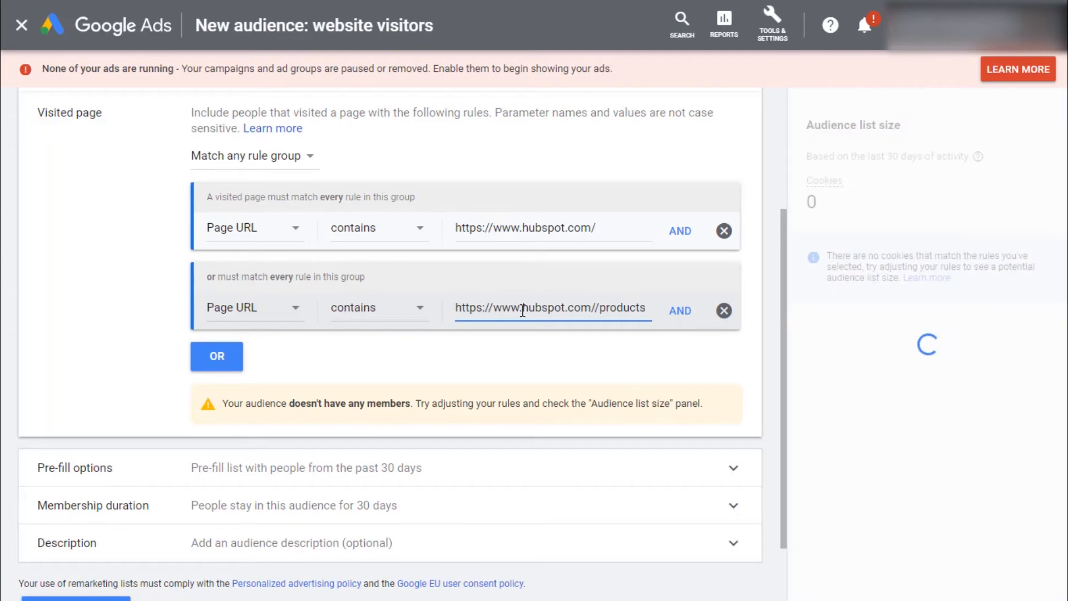
Step: Set the membership duration to 15 days and create the audience
scroll(418, 400, "down", 2)
left_click(418, 393)
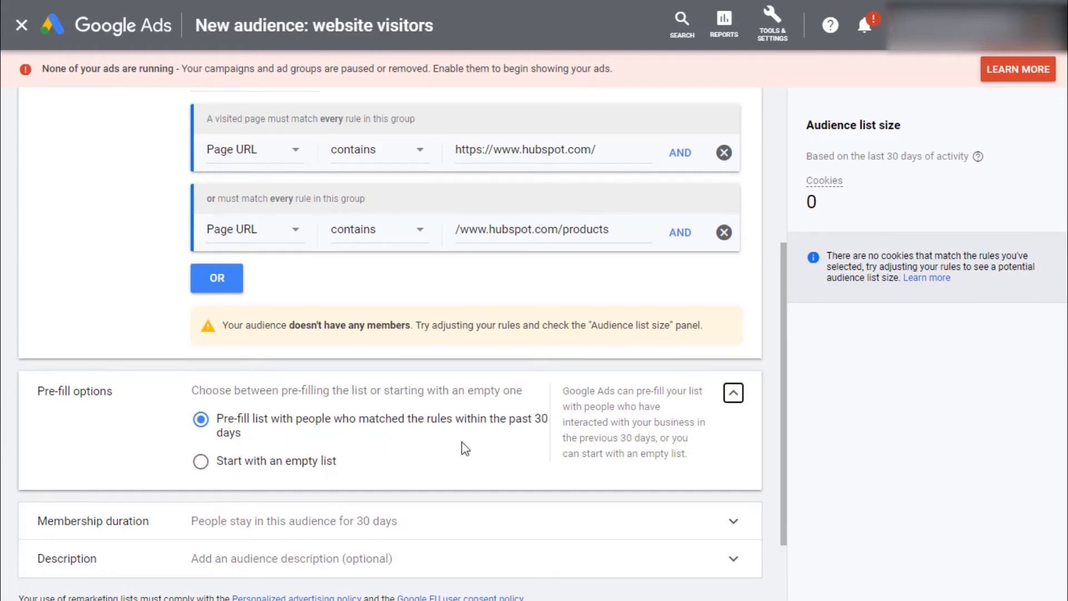
scroll(508, 439, "down", 3)
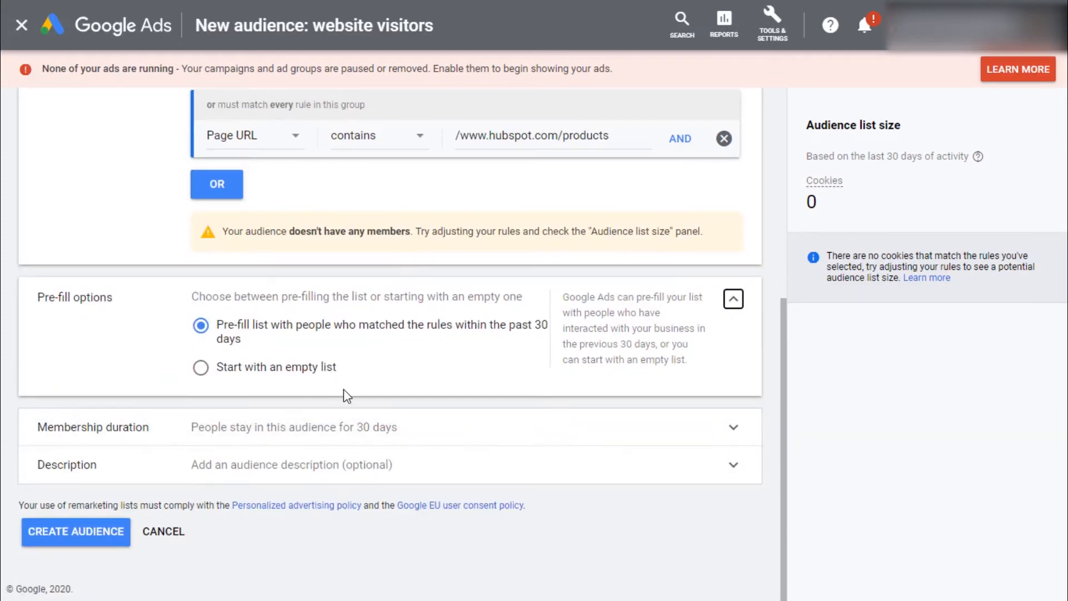
left_click(296, 435)
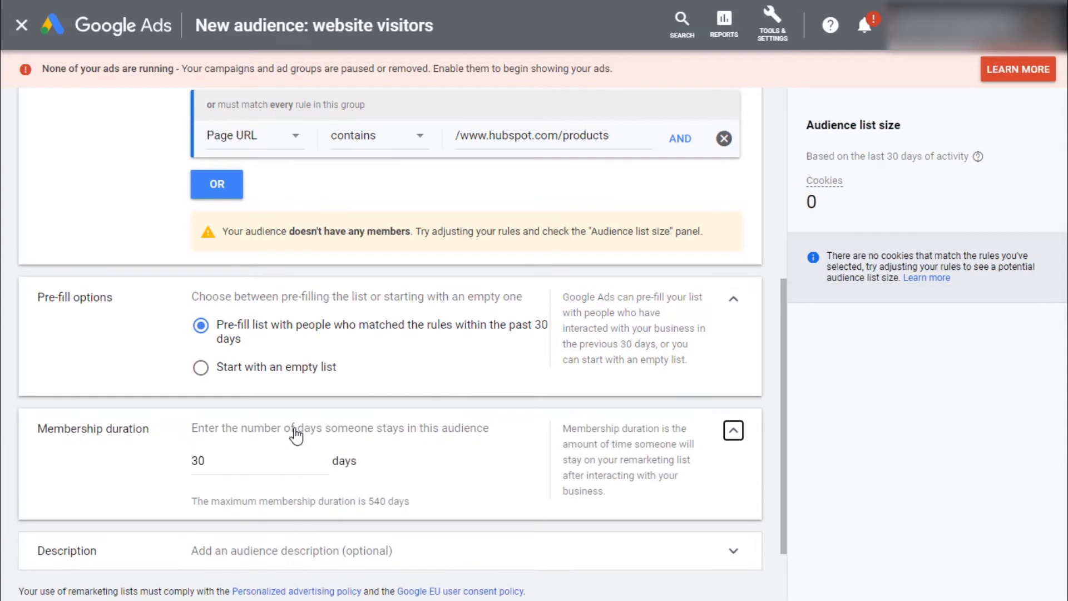
scroll(295, 435, "down", 2)
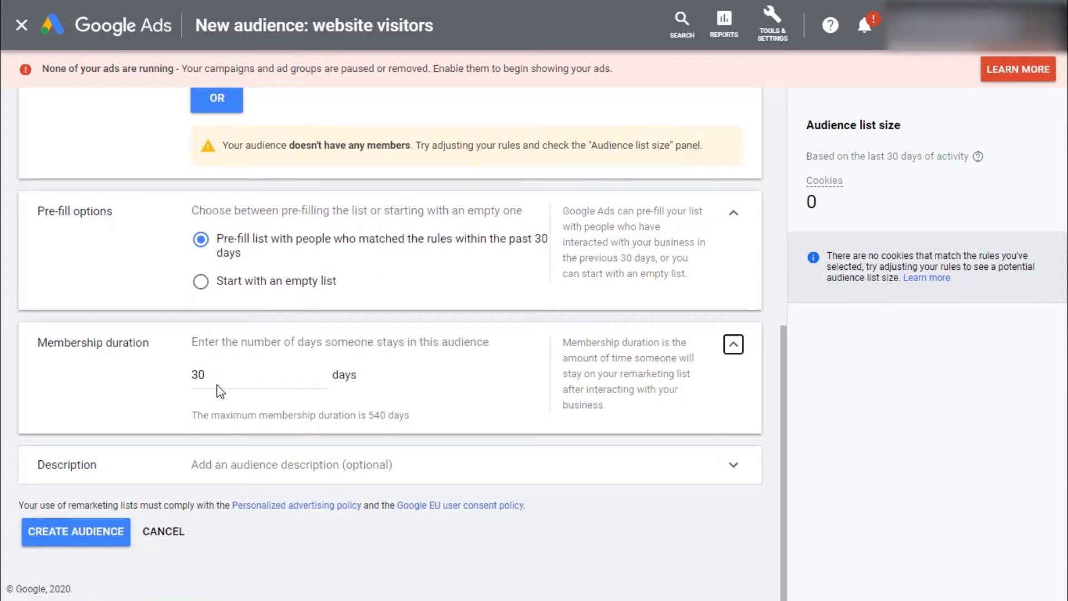
double_click(228, 375)
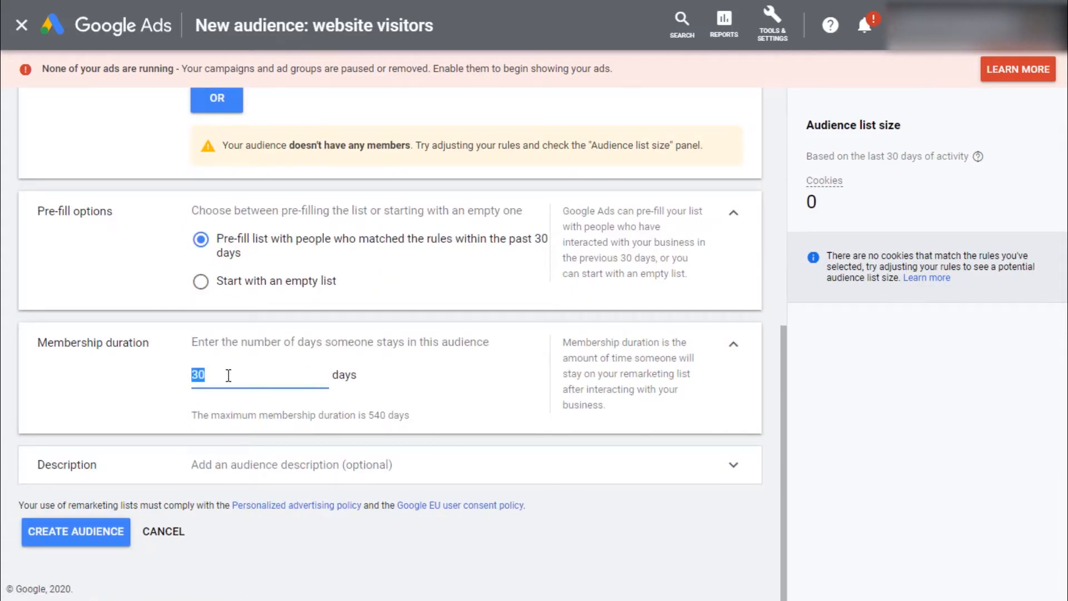
type("1")
left_click(303, 463)
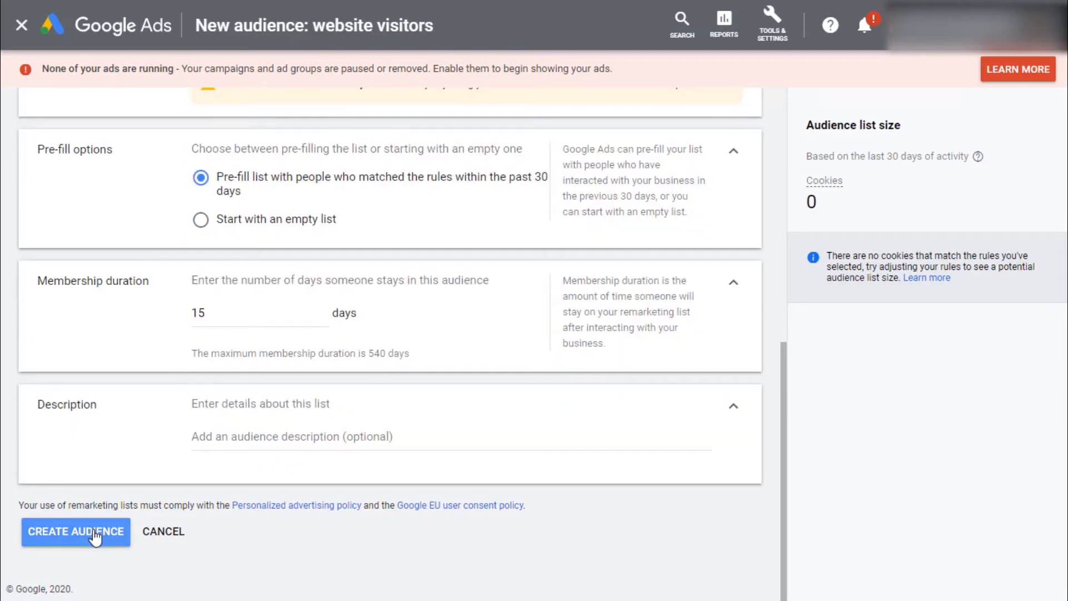
left_click(94, 533)
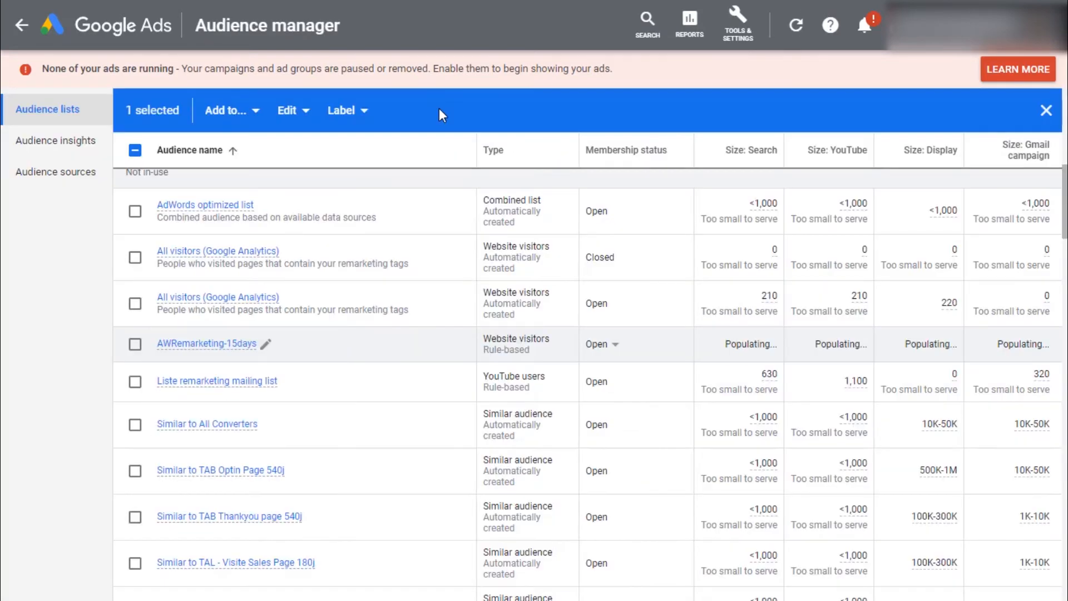
Step: Review the new audience in the remarketing audience list and clear the selection
scroll(323, 401, "up", 3)
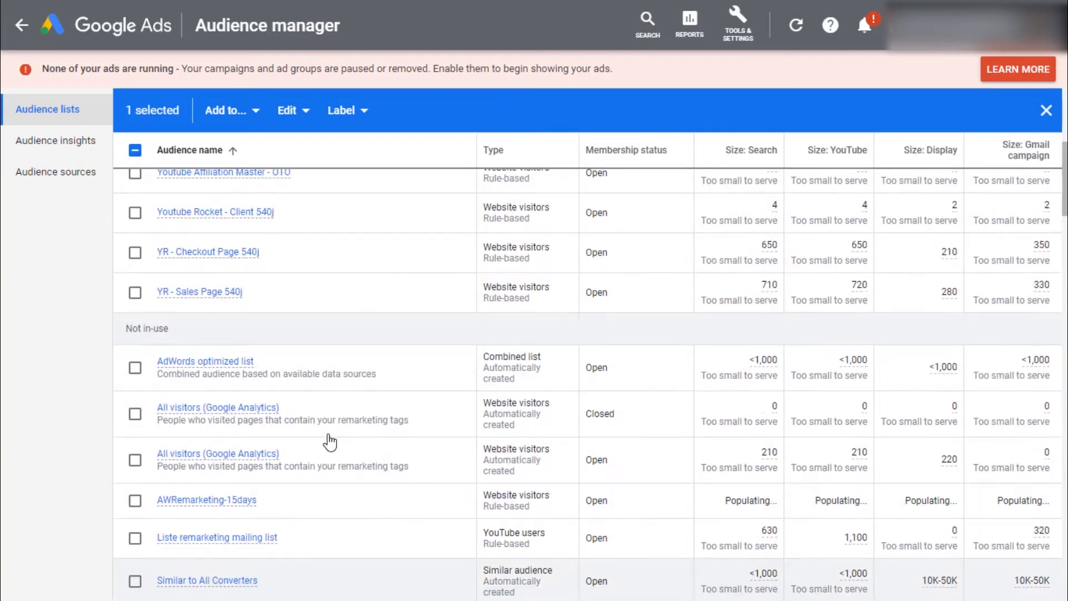
scroll(293, 446, "down", 3)
scroll(242, 383, "up", 6)
scroll(245, 383, "up", 5)
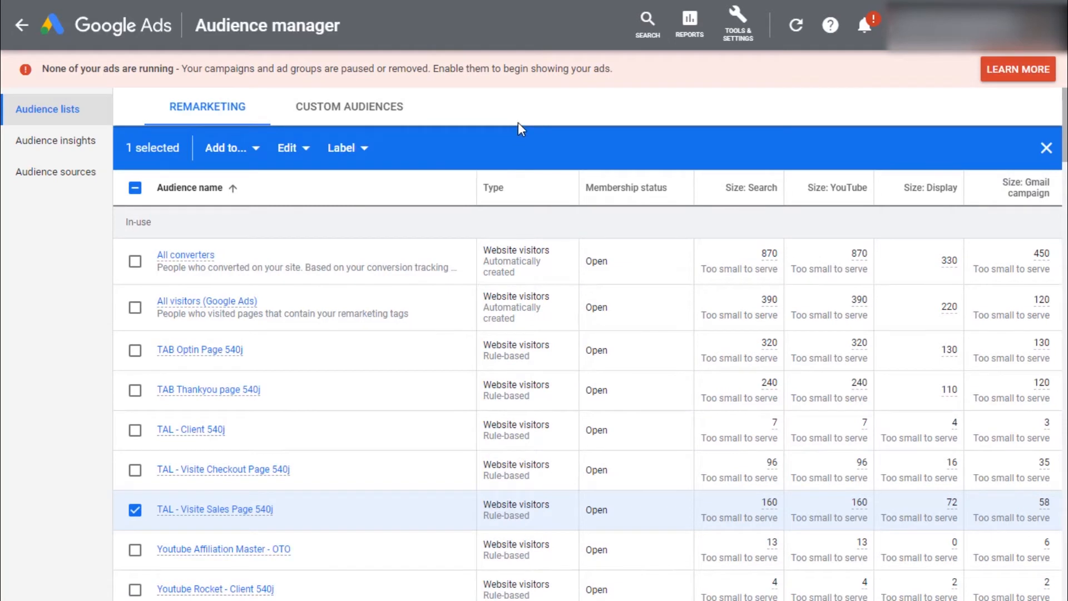
left_click(1045, 148)
Step: Start another website visitors audience named AWRemarketing-30days
left_click(128, 146)
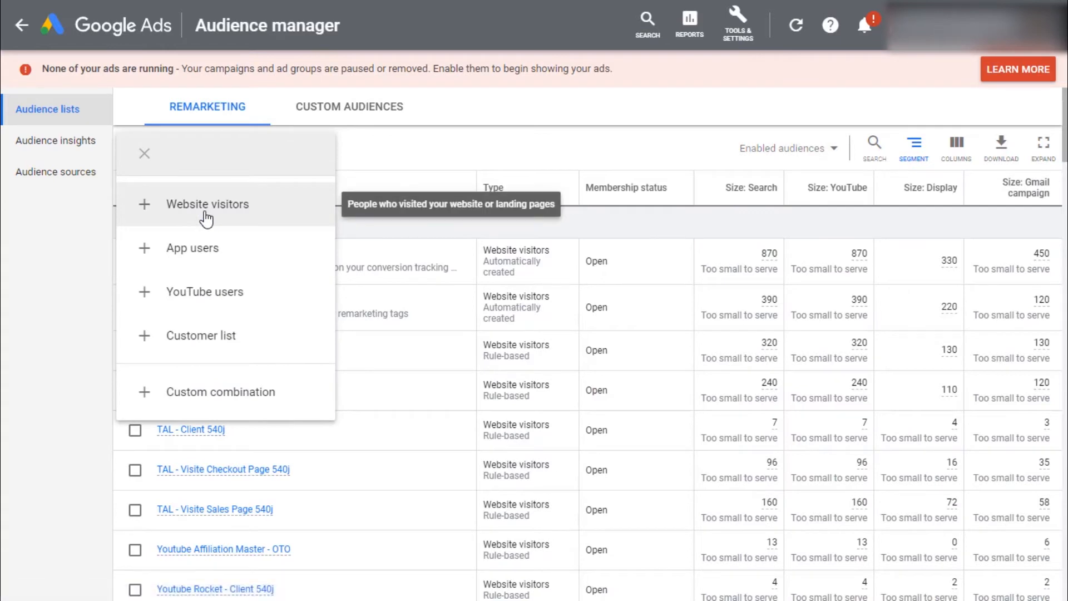
left_click(207, 220)
left_click(231, 146)
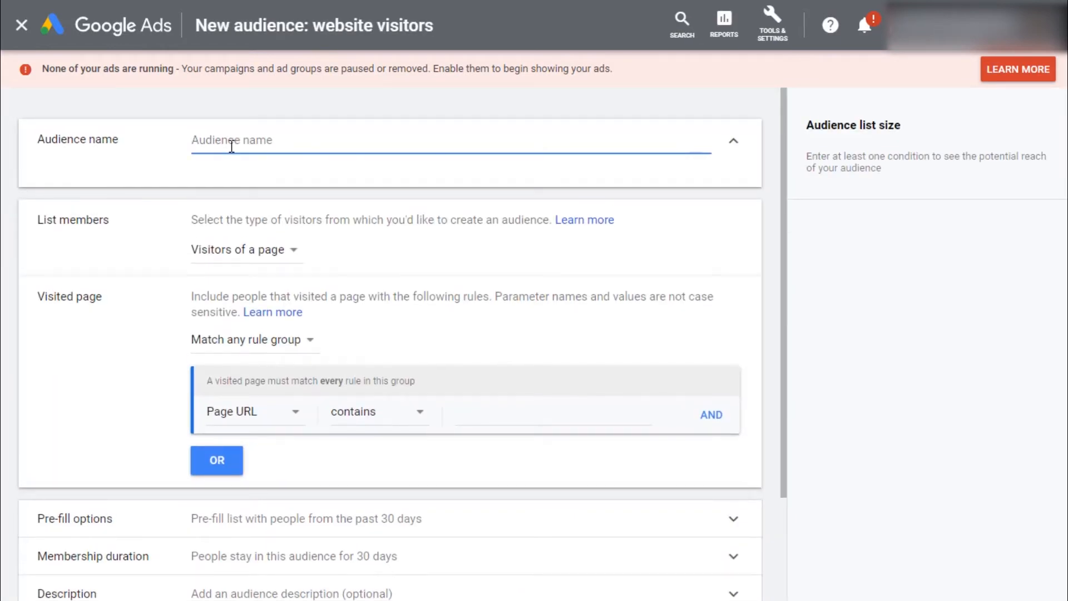
type("AWRemarketing-15days")
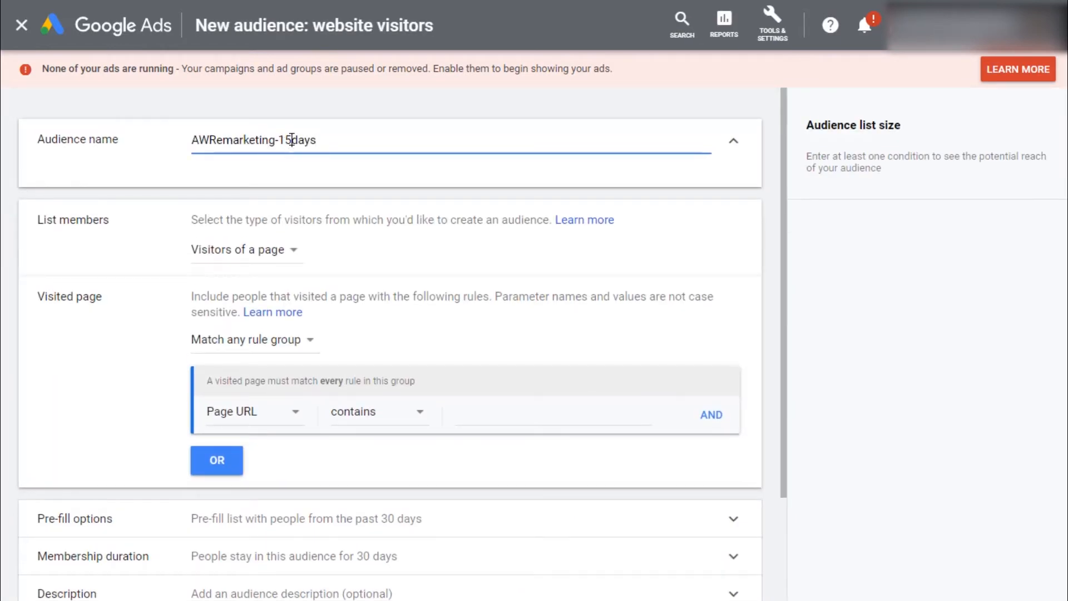
left_click(292, 140)
key("BackSpace")
key("BackSpace")
type("30")
left_click(263, 249)
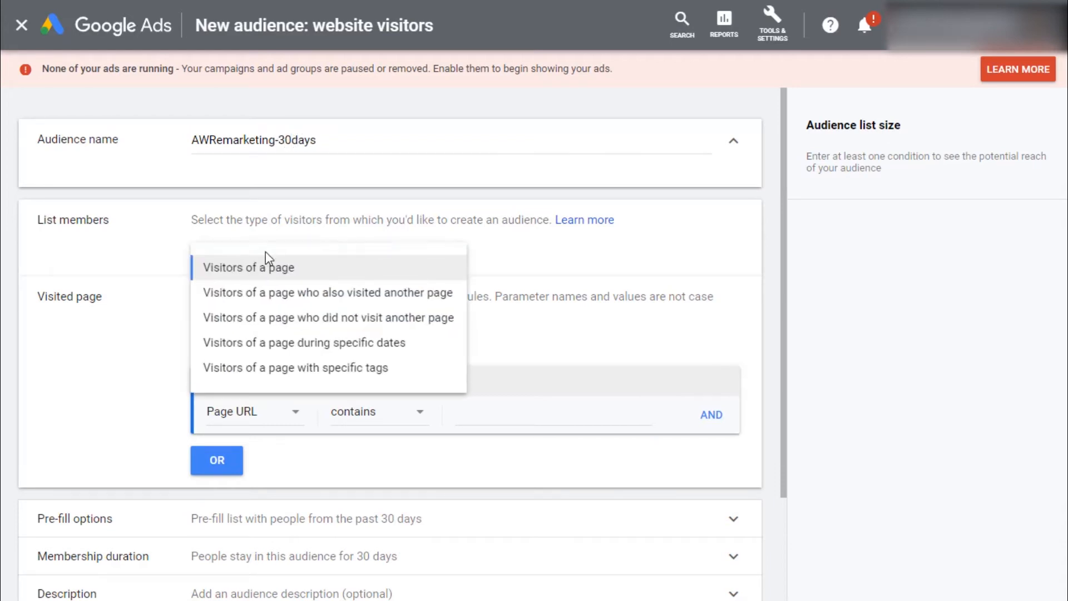
left_click(267, 269)
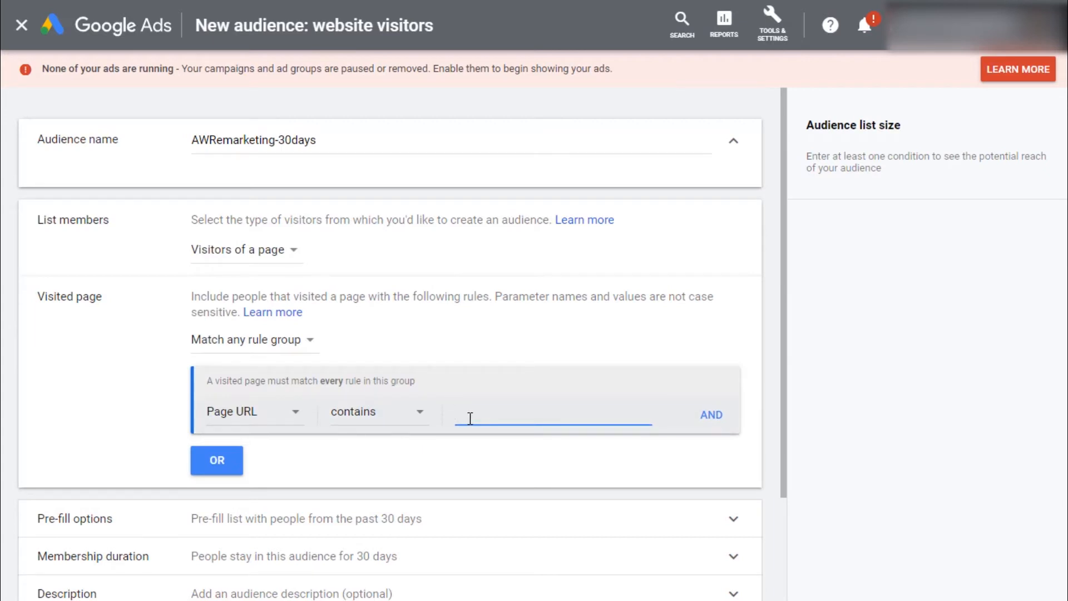
type("ww.hubspot.com")
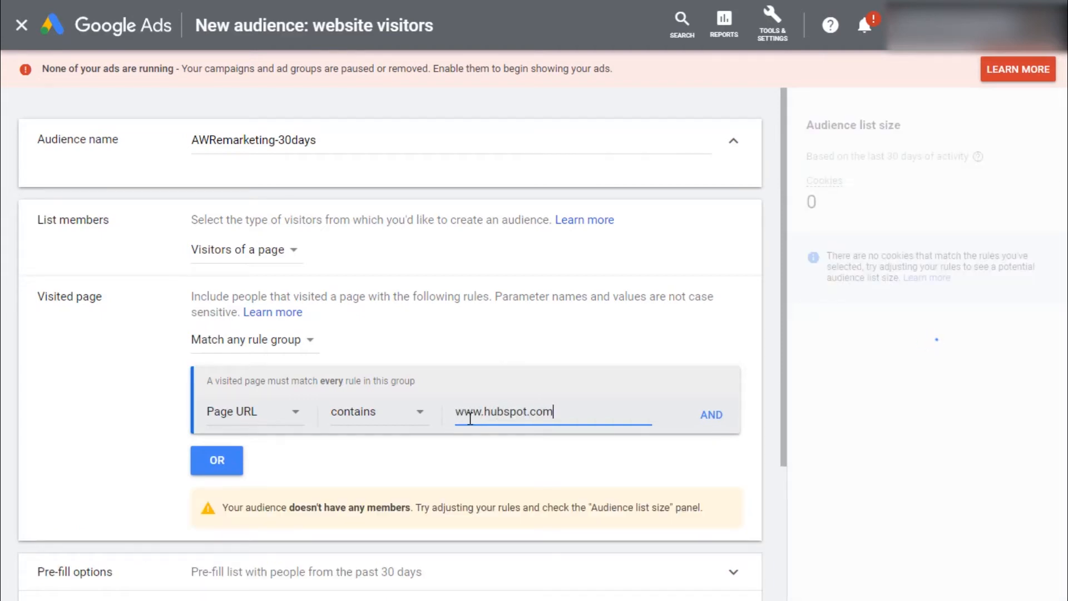
left_click(714, 419)
left_click(544, 453)
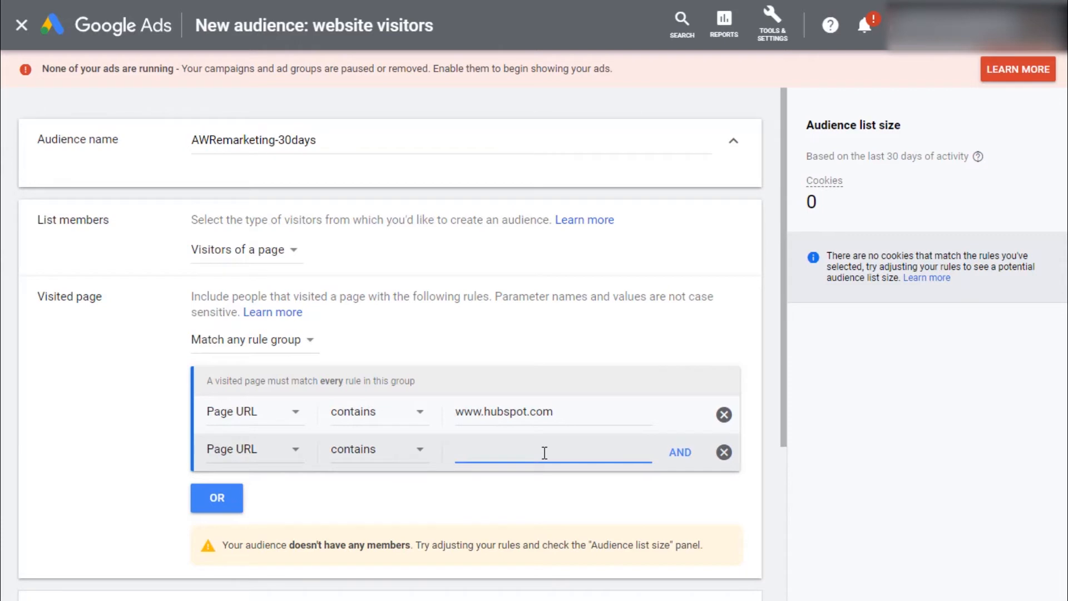
type("/www.hubspot.com")
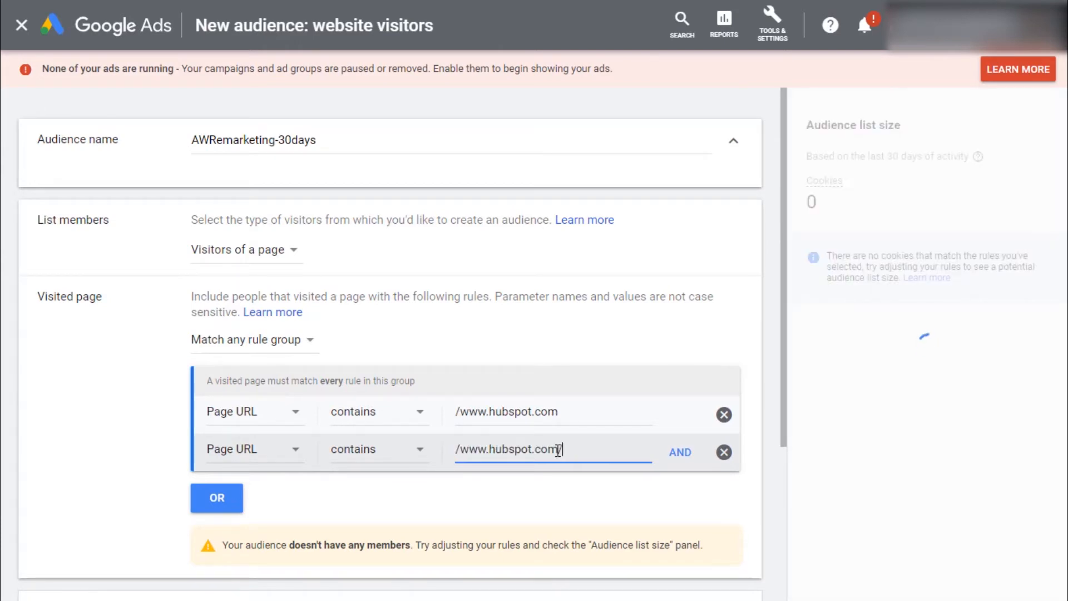
type("/products")
Step: Create the AWRemarketing-30days audience with a 30-day membership duration
scroll(558, 451, "down", 1)
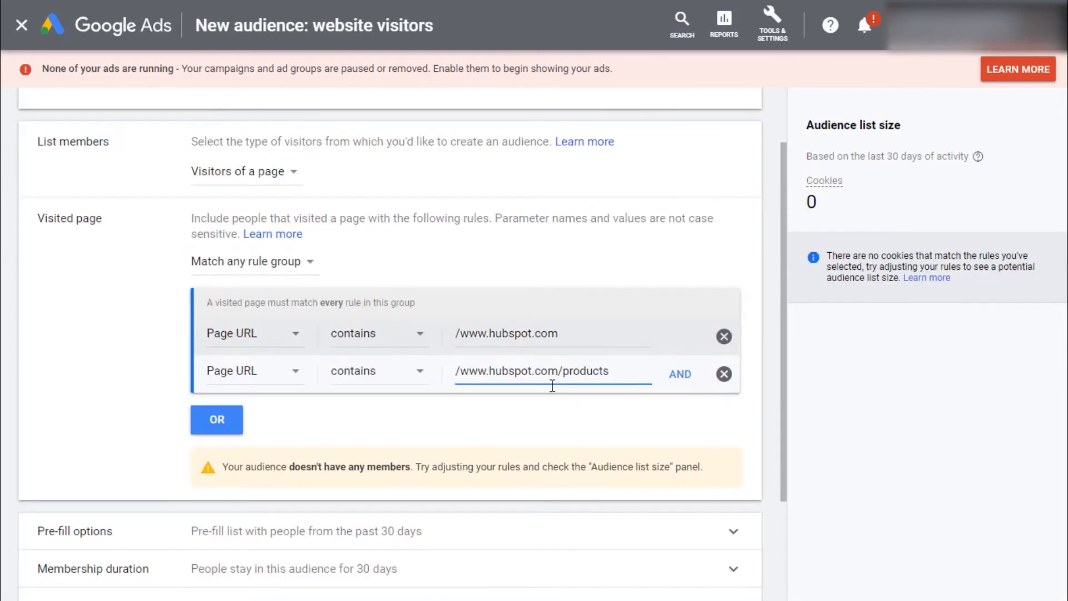
scroll(111, 378, "up", 1)
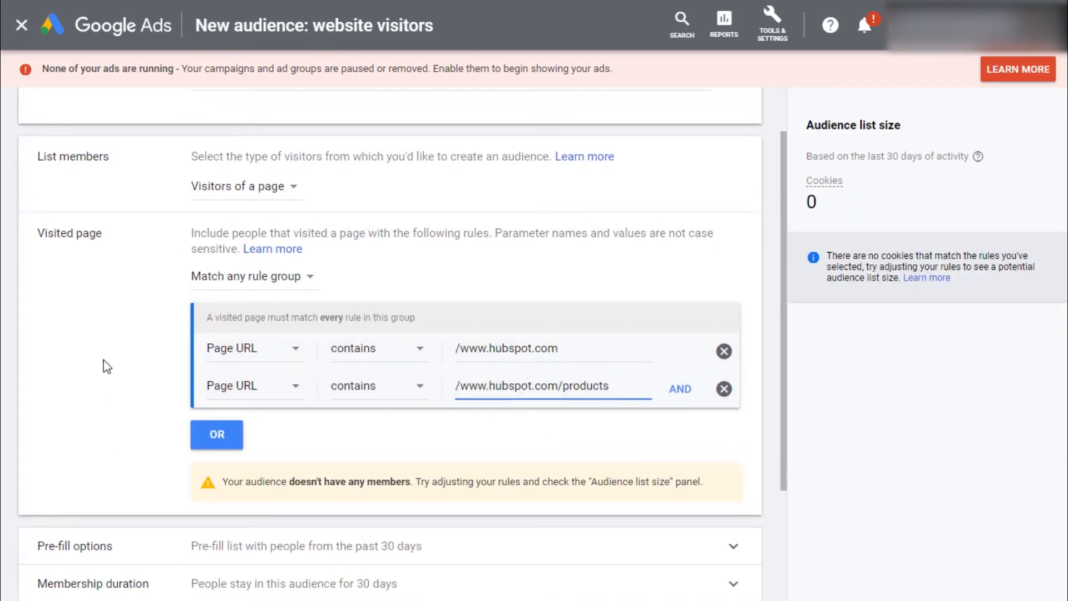
scroll(129, 350, "down", 1)
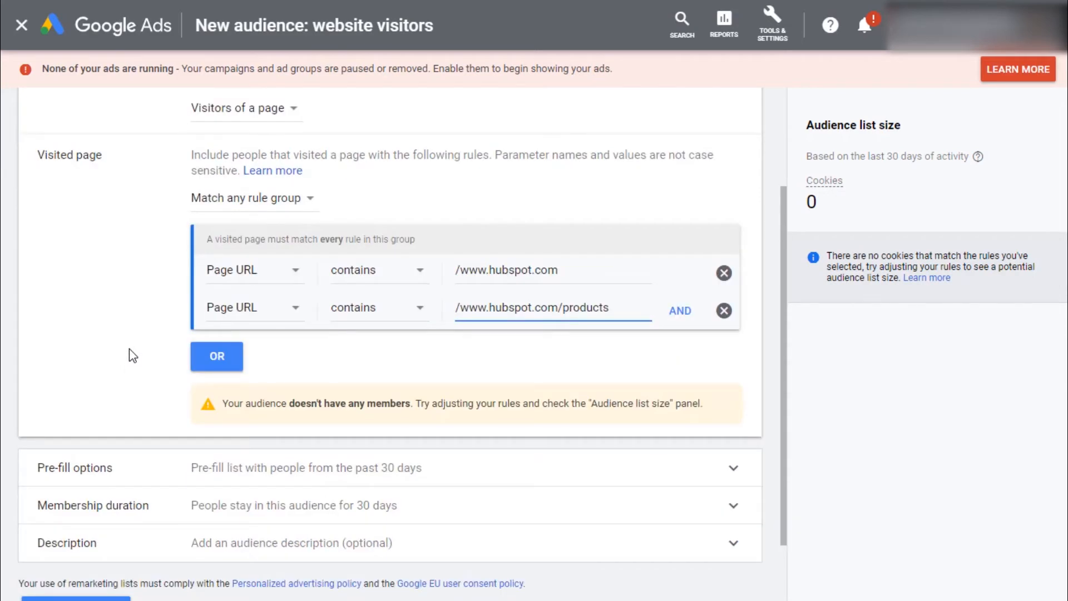
scroll(156, 411, "down", 1)
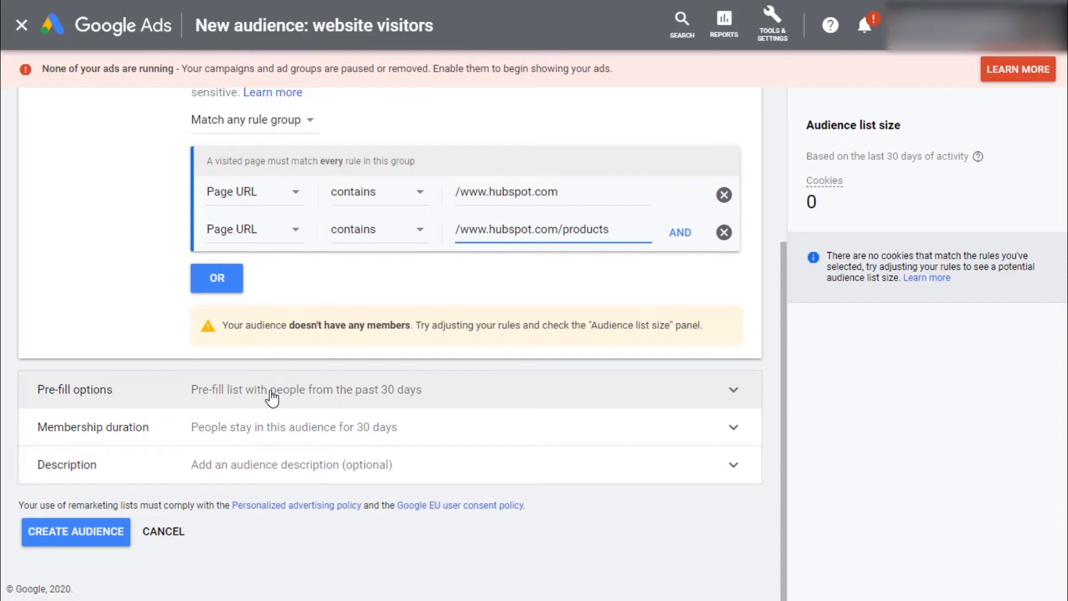
left_click(274, 433)
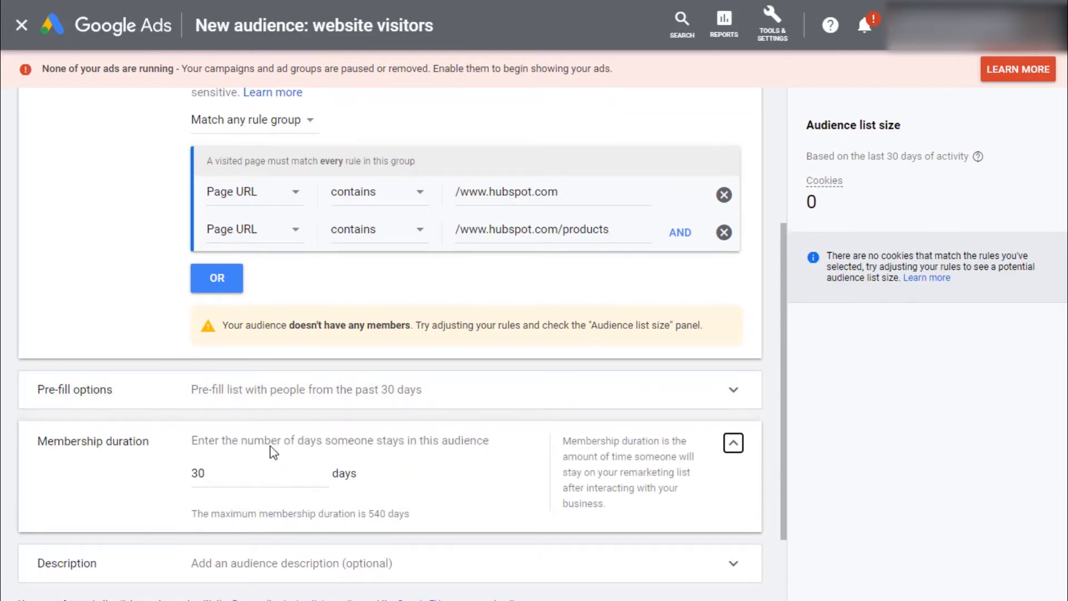
double_click(216, 475)
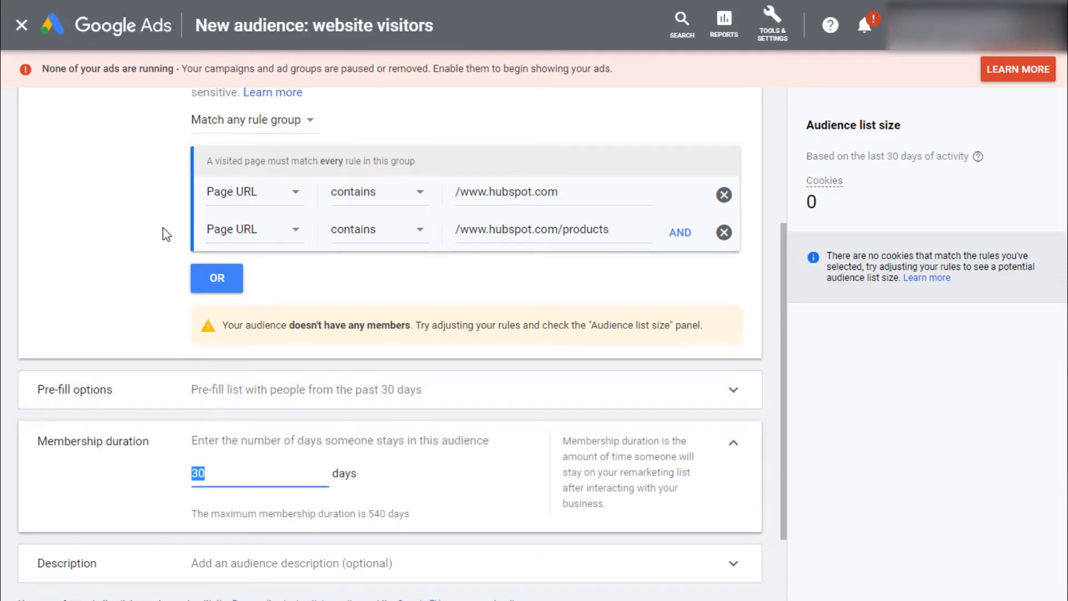
scroll(164, 231, "up", 3)
scroll(167, 390, "down", 5)
left_click(96, 536)
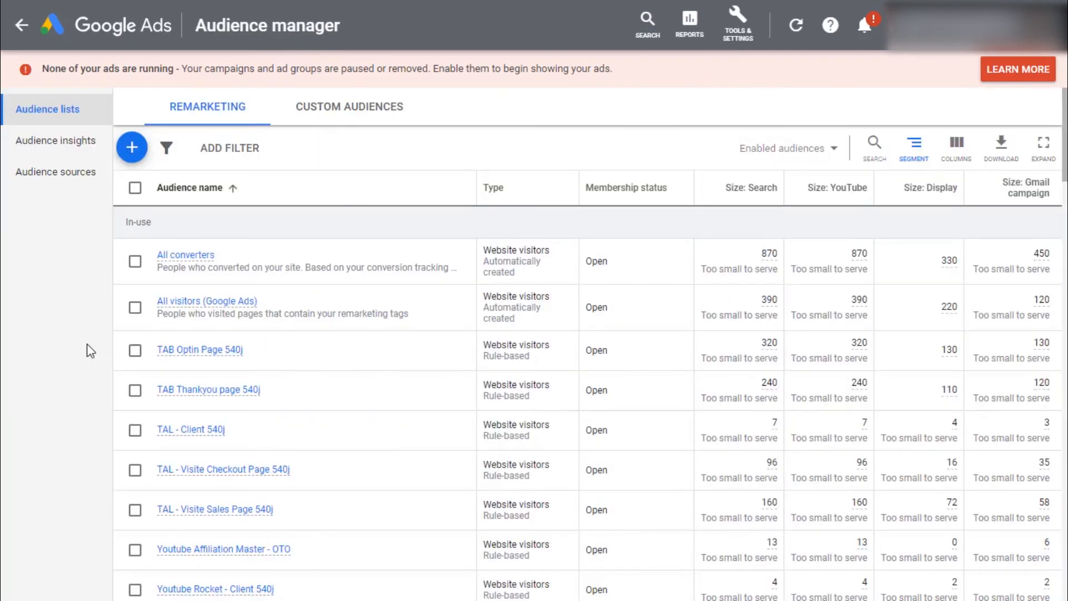
Step: Start another website visitors audience named AWRemarketing-15days
scroll(308, 352, "down", 7)
scroll(308, 351, "up", 4)
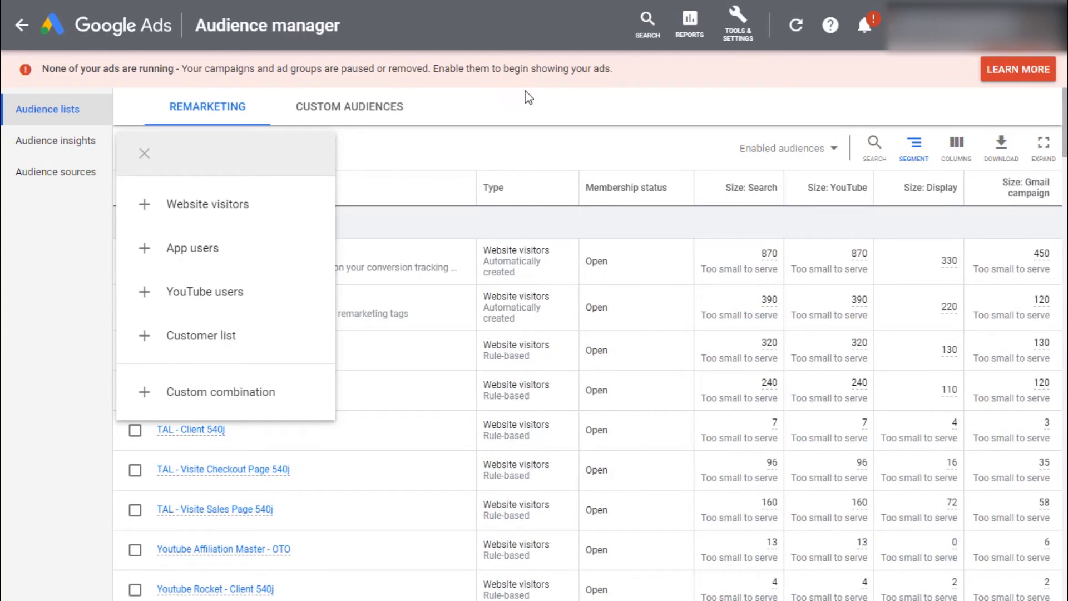
left_click(211, 204)
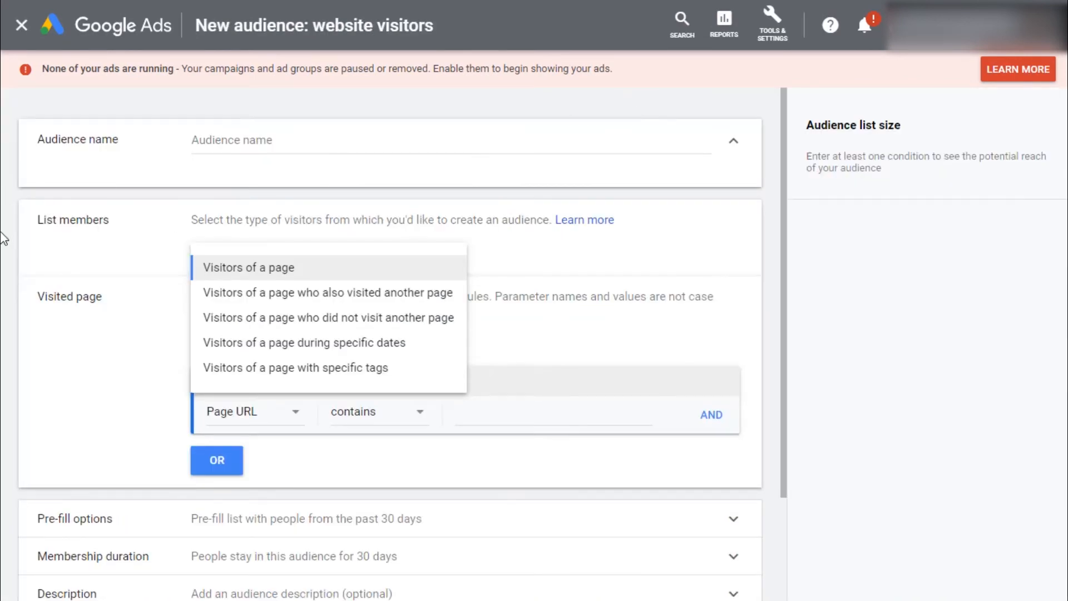
left_click(231, 141)
type("A")
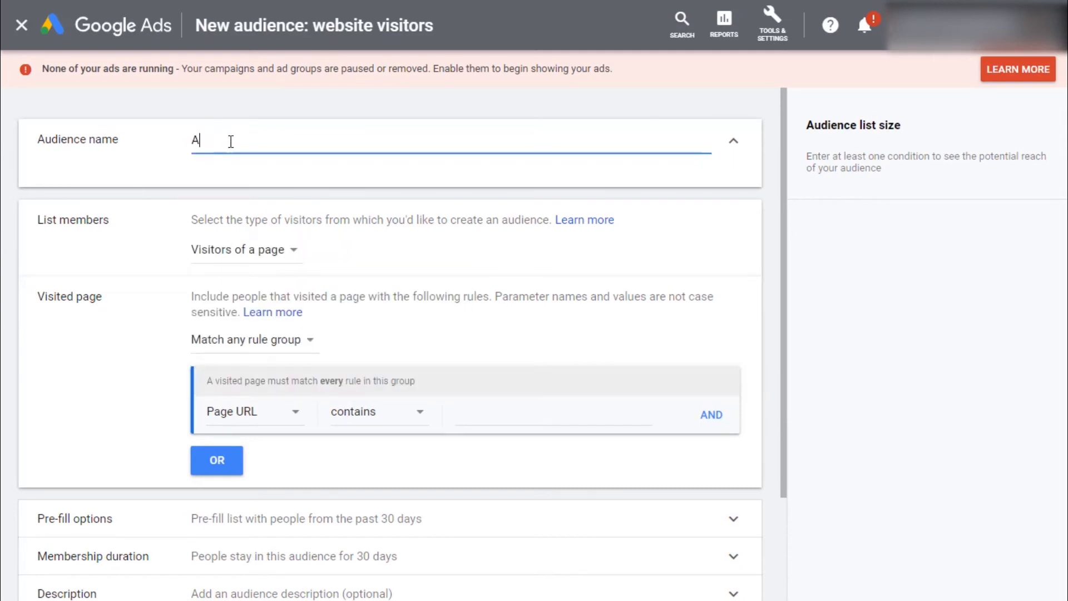
type("WRemarketing-15")
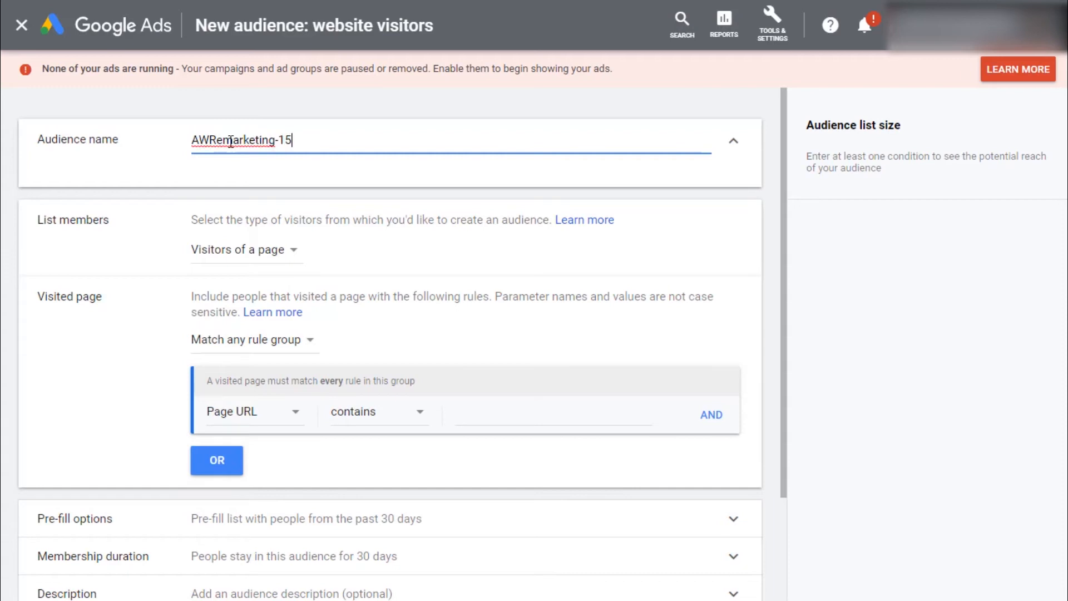
type("days")
left_click(241, 250)
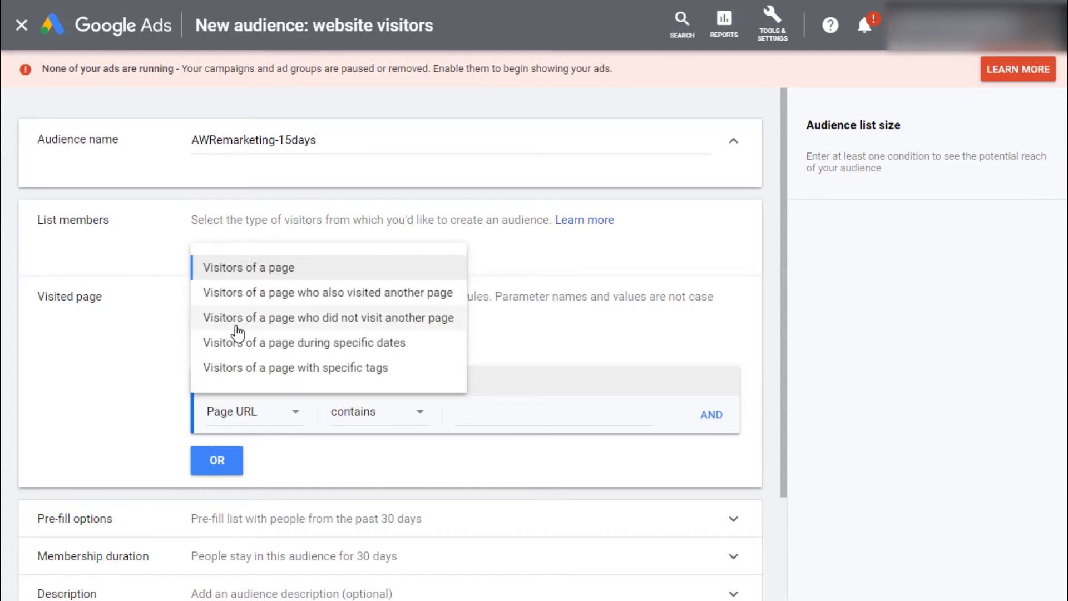
left_click(354, 329)
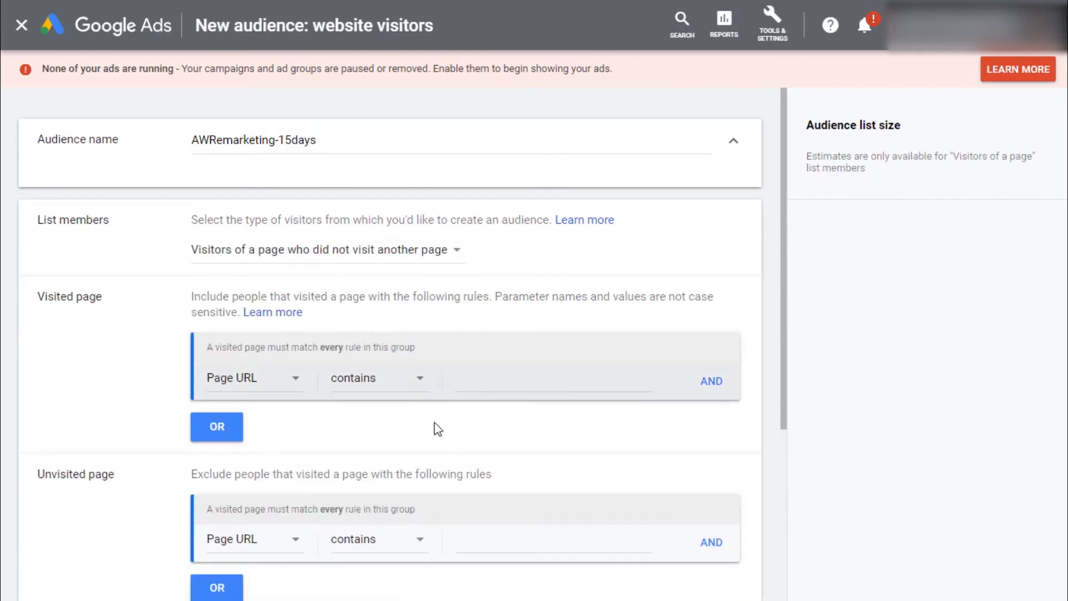
left_click(473, 380)
type("/www.hubspot.")
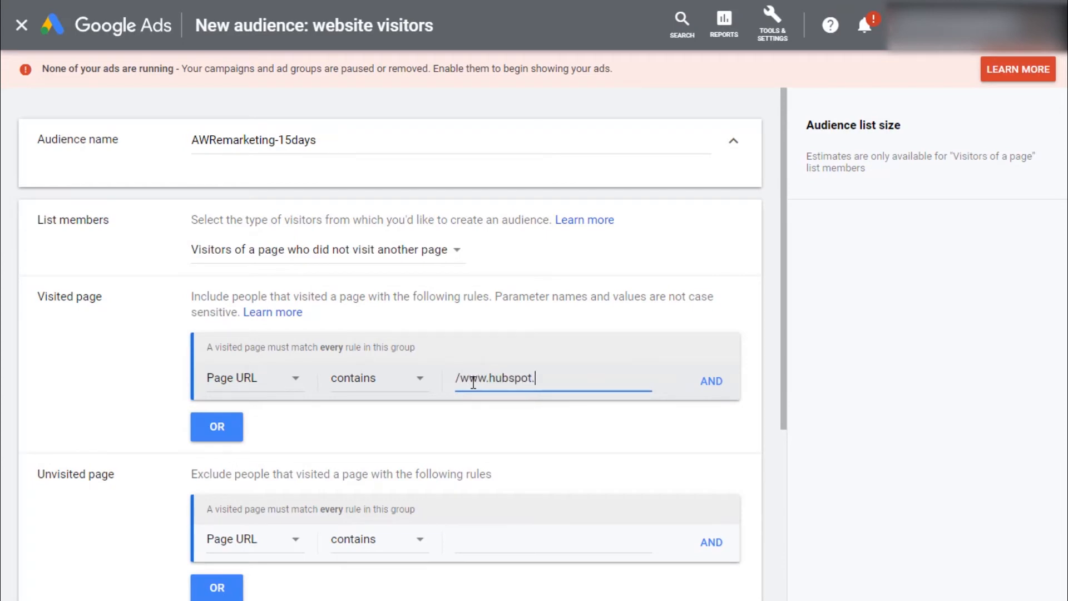
type("ignup")
scroll(497, 527, "down", 3)
left_click(500, 388)
type("/www.hubspot.co")
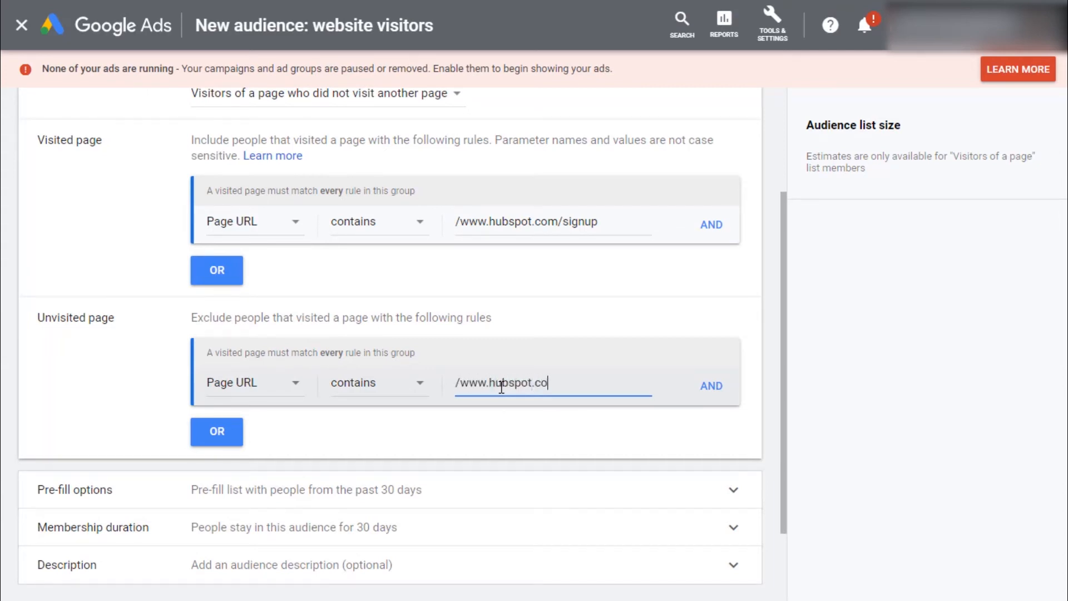
left_click(712, 385)
triple_click(484, 380)
key("ctrl+c")
left_click(477, 424)
key("ctrl+v")
type("/pr")
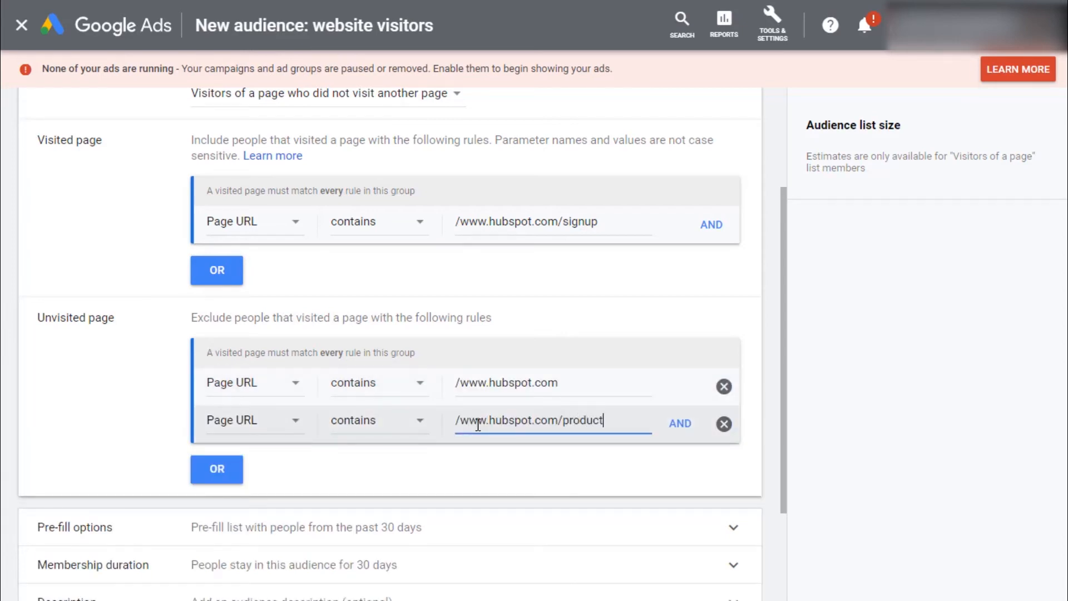
Step: Set the membership duration to 15 days and create the audience
scroll(258, 434, "down", 3)
left_click(258, 433)
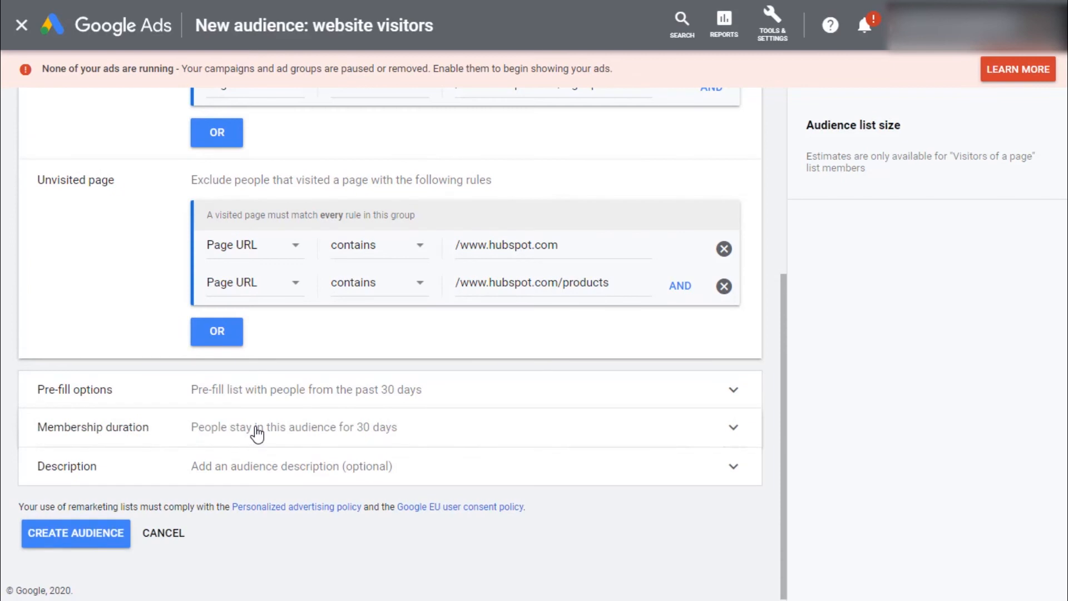
double_click(215, 473)
type("15")
scroll(267, 470, "down", 2)
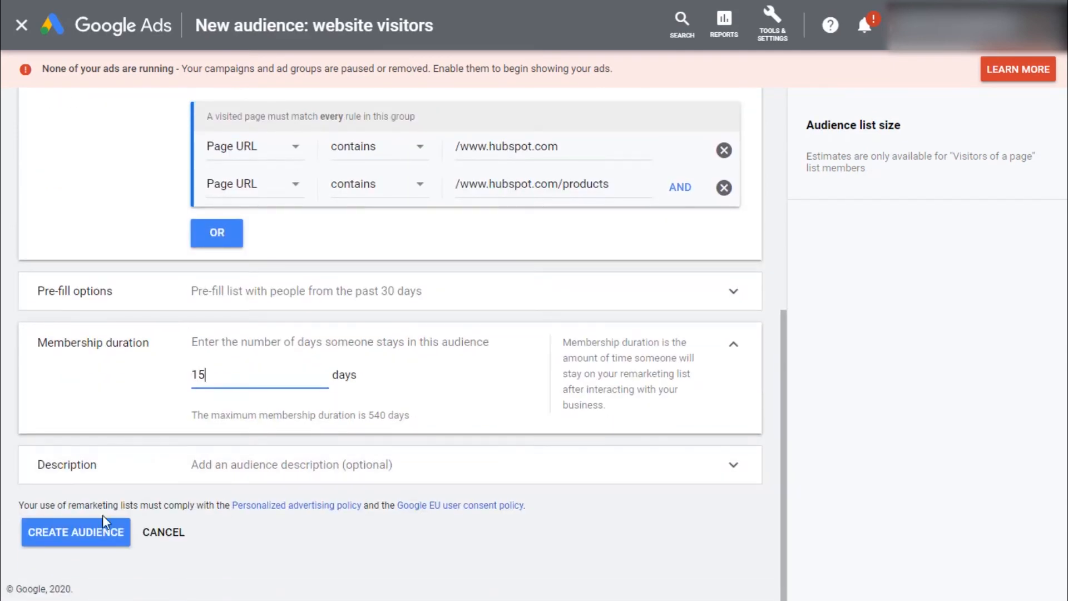
left_click(89, 538)
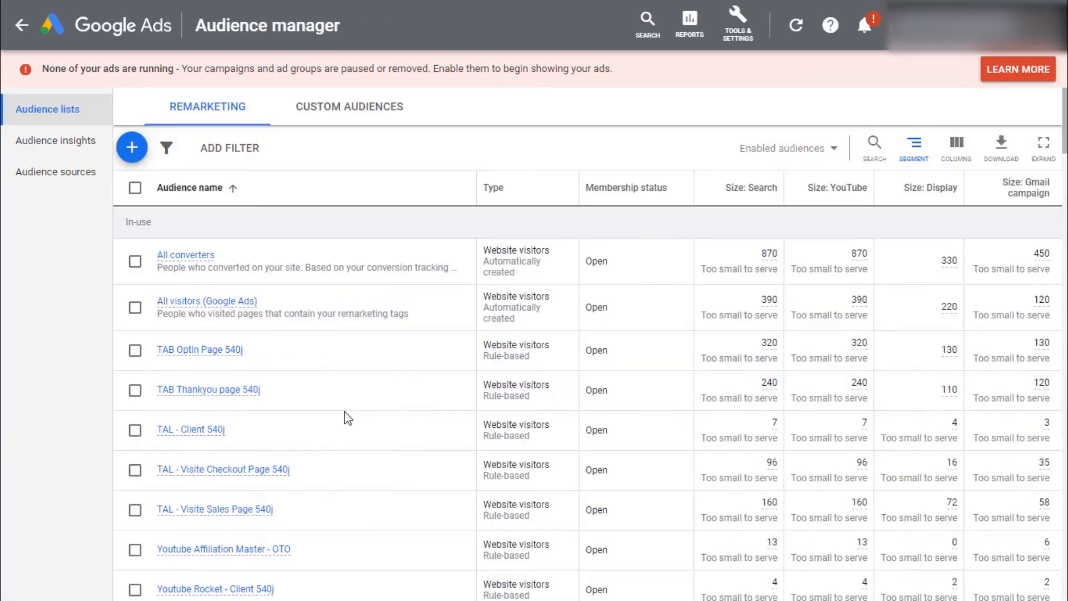
Step: Start a YouTube users audience named YT-Remarketing-15days
scroll(348, 417, "down", 5)
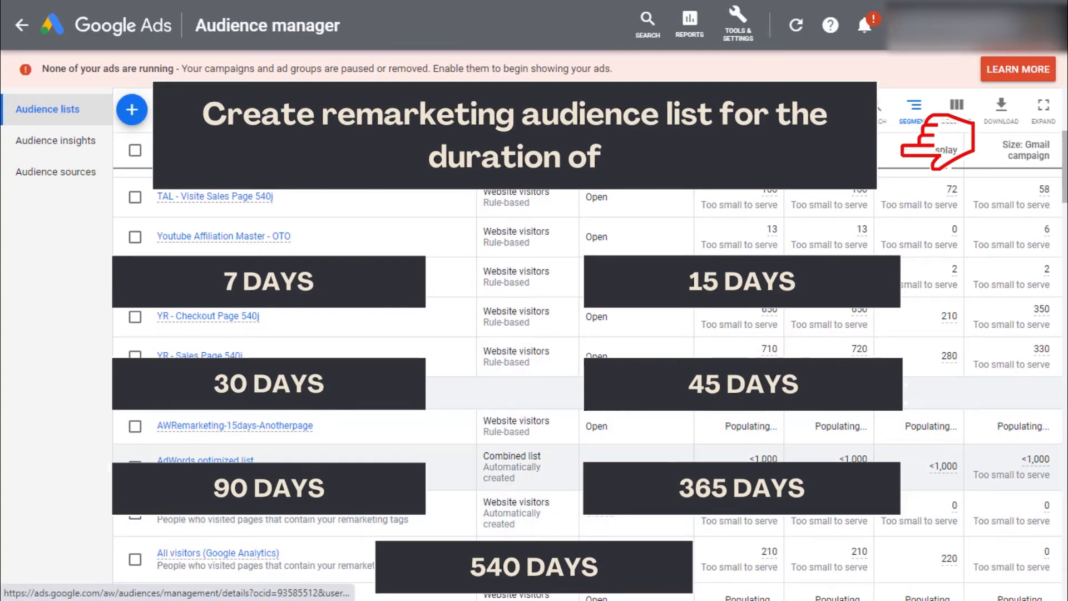
scroll(279, 256, "down", 7)
scroll(276, 316, "up", 7)
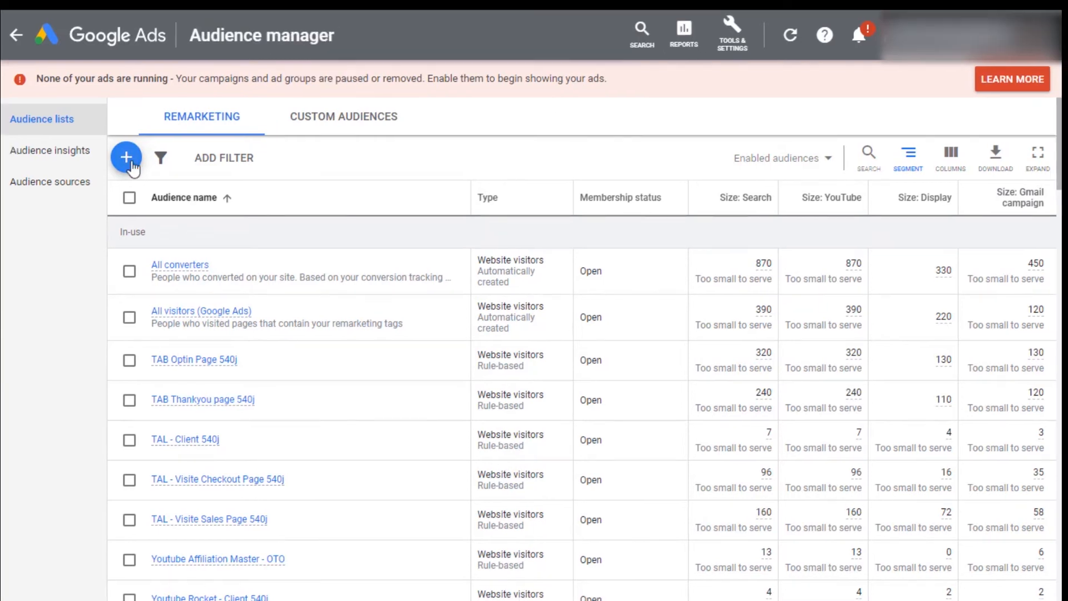
left_click(132, 163)
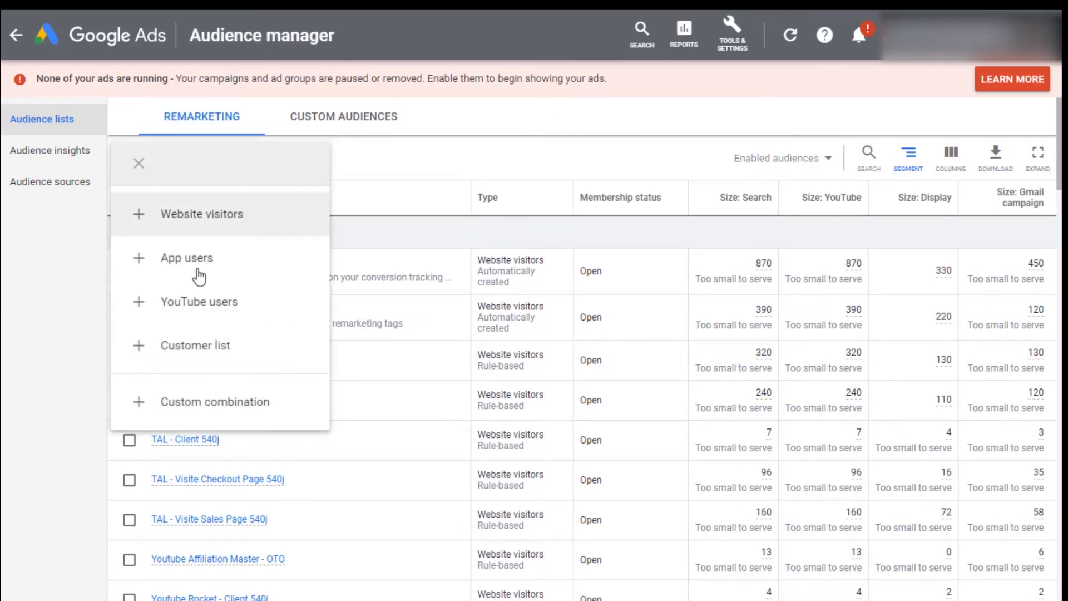
left_click(216, 307)
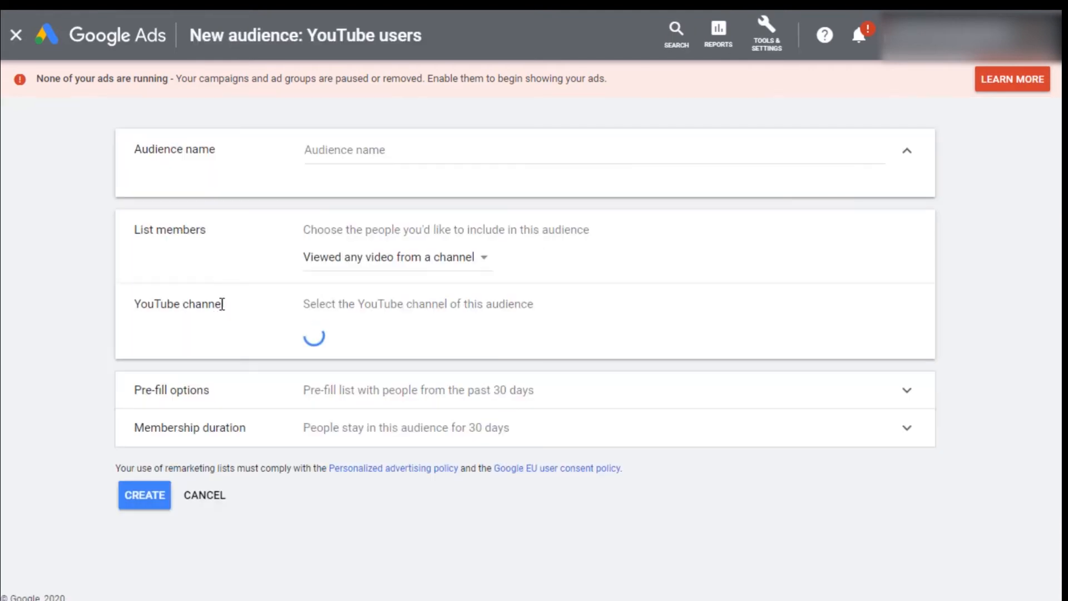
left_click(381, 152)
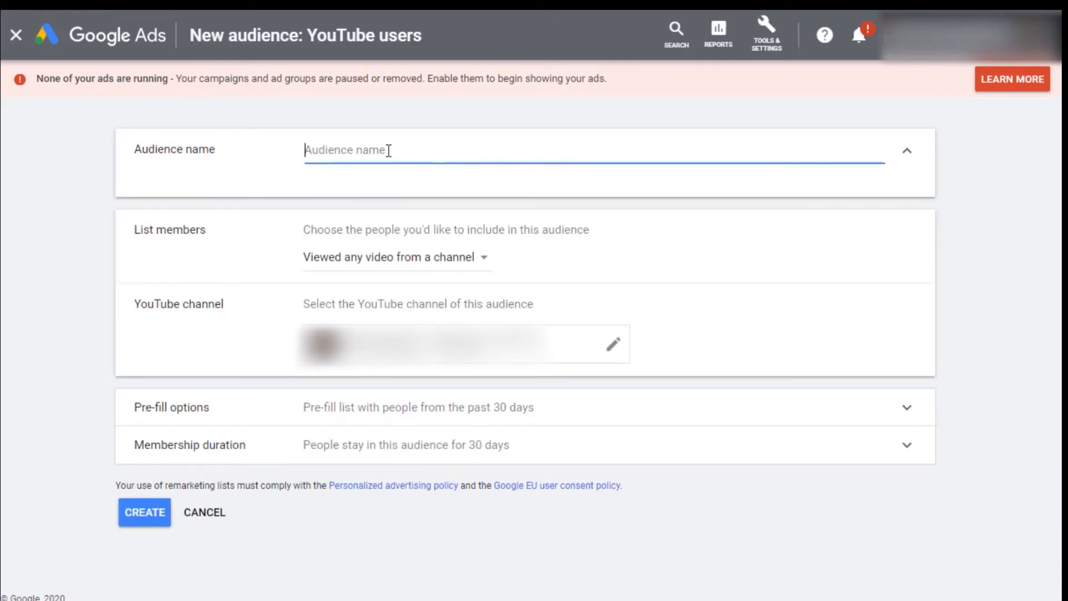
type("Y")
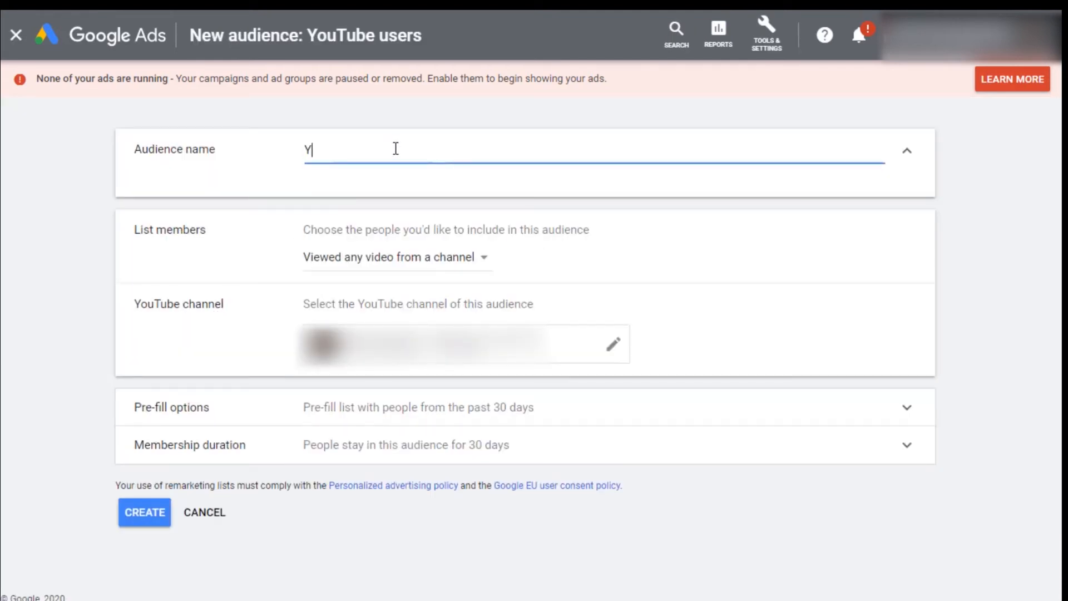
type("T-Remarketing")
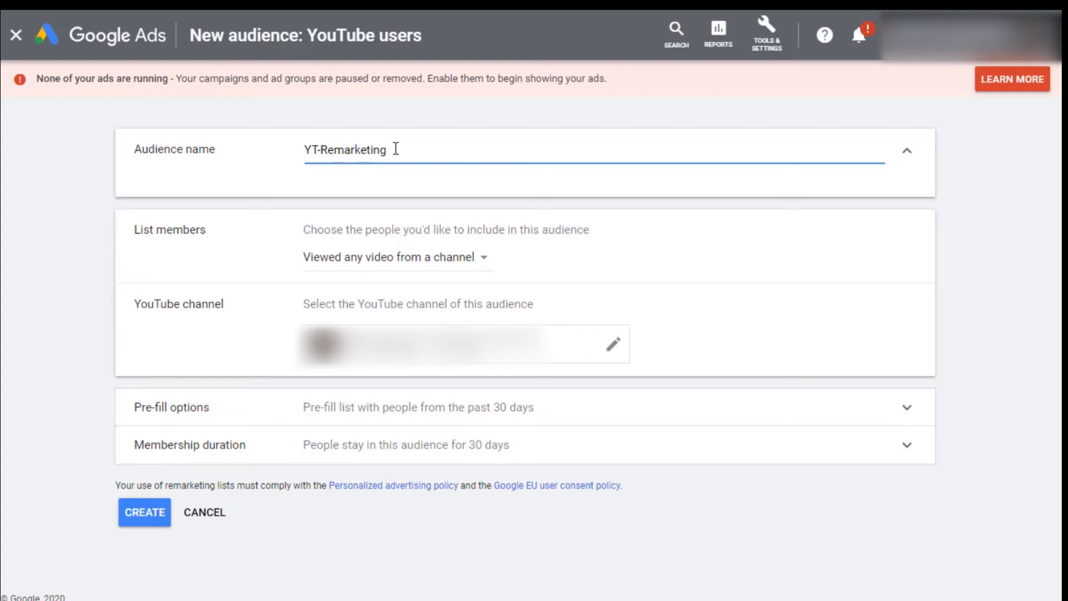
type("-15days")
Step: Set the YouTube audience's membership duration to 15 days and create it
left_click(346, 273)
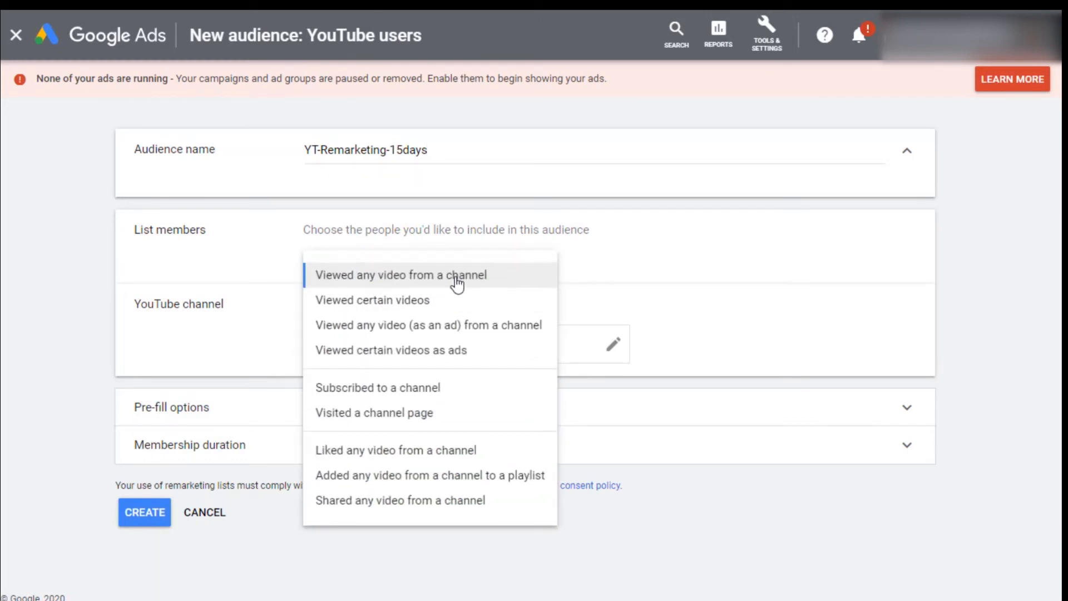
left_click(786, 310)
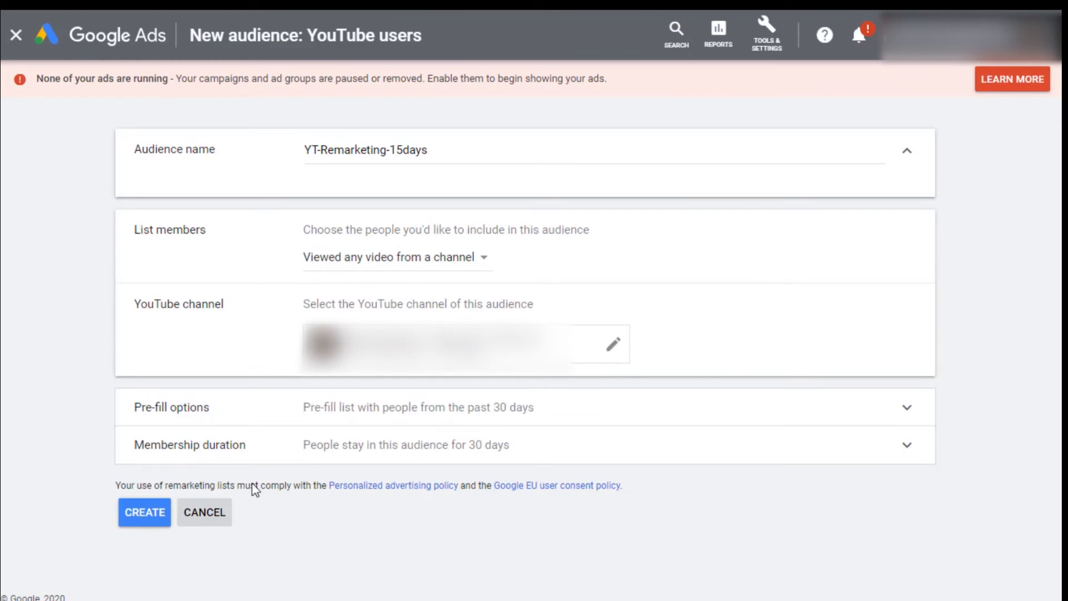
left_click(398, 456)
double_click(333, 489)
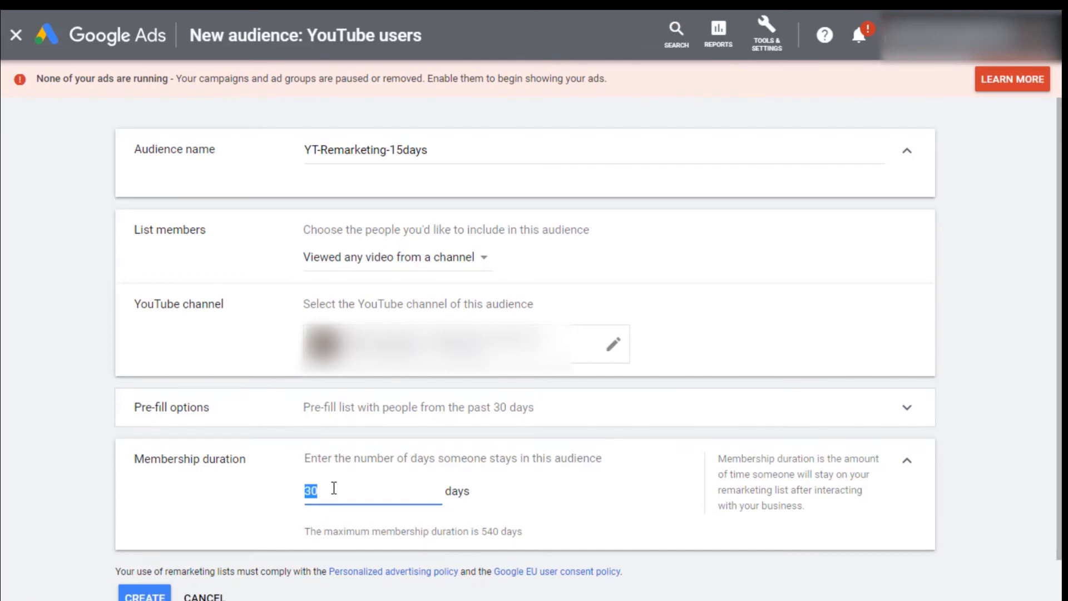
type("15")
scroll(223, 523, "down", 1)
left_click(136, 556)
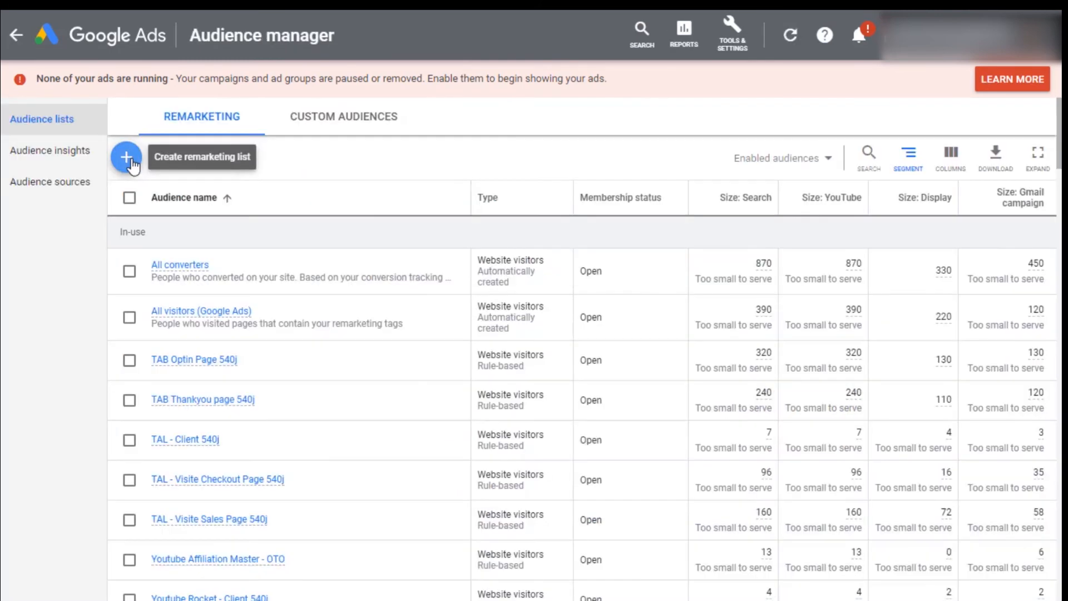
Step: Start another YouTube users audience with list members set to Viewed any video (as an ad) from a channel
left_click(127, 158)
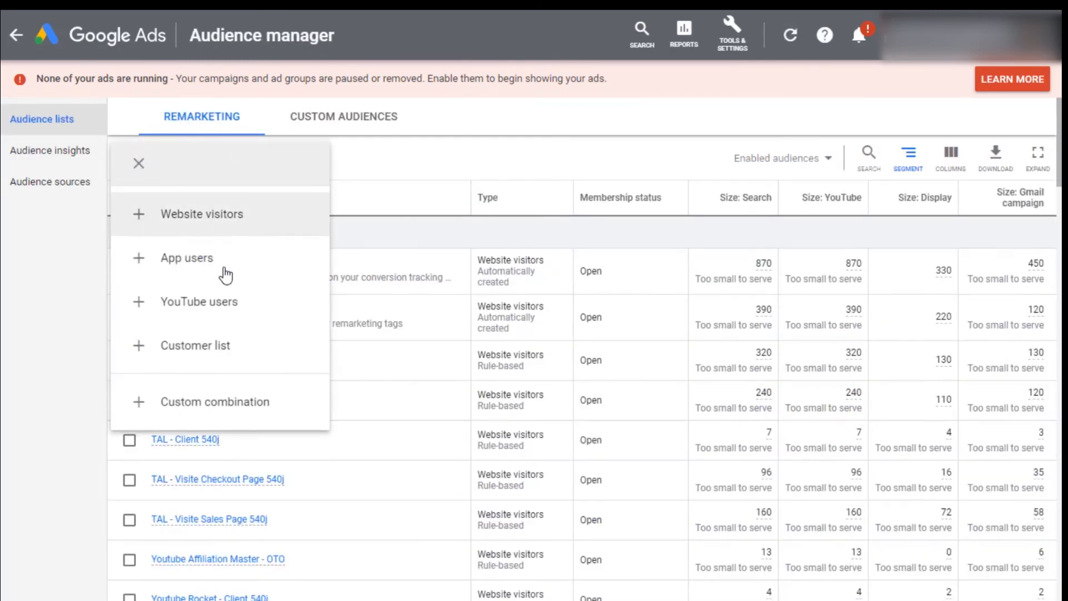
left_click(224, 318)
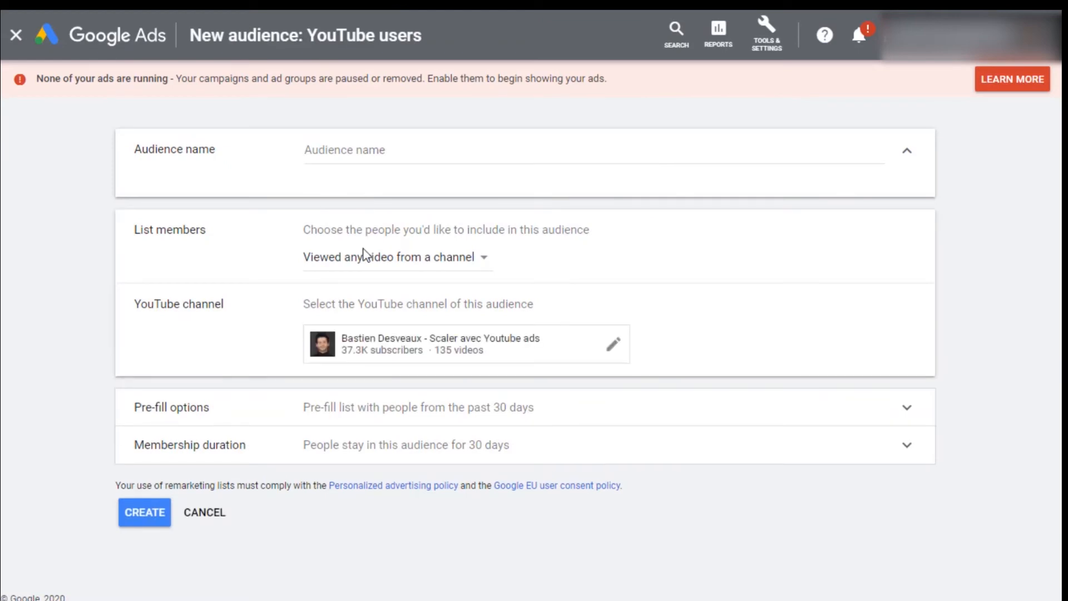
left_click(365, 269)
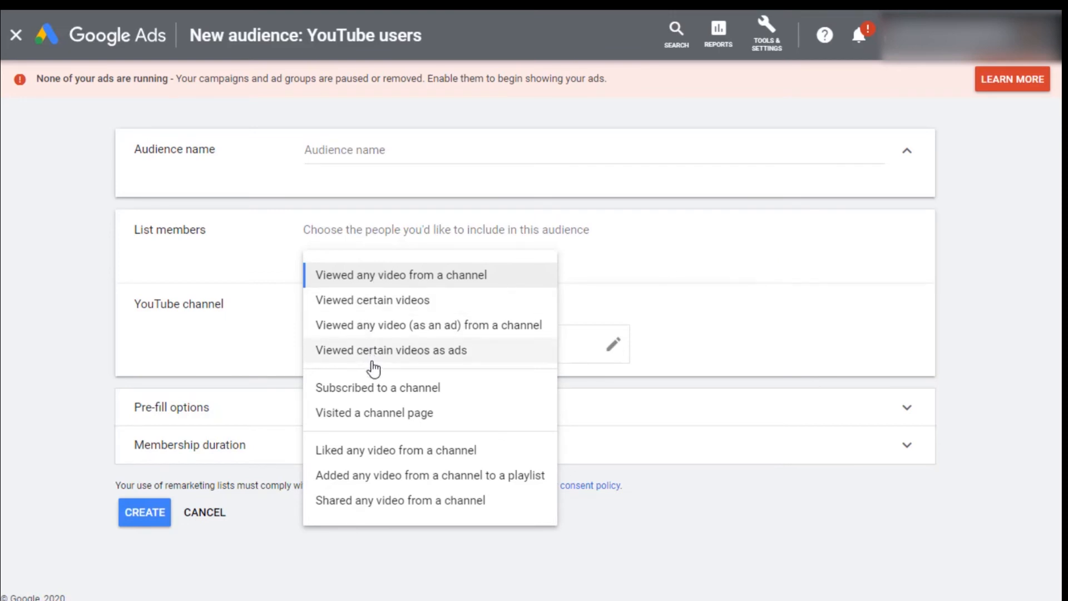
left_click(478, 329)
Step: Name the audience YT-Remarketing-Discovery Ad-15days
left_click(324, 150)
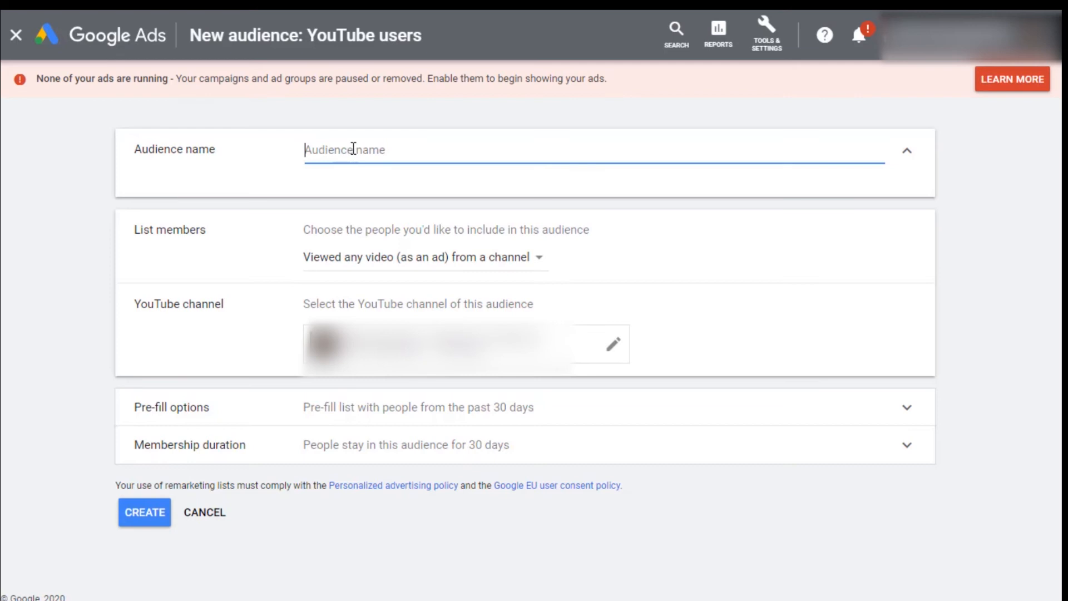
type("YT-Remarketing-Discovery Ad-15days")
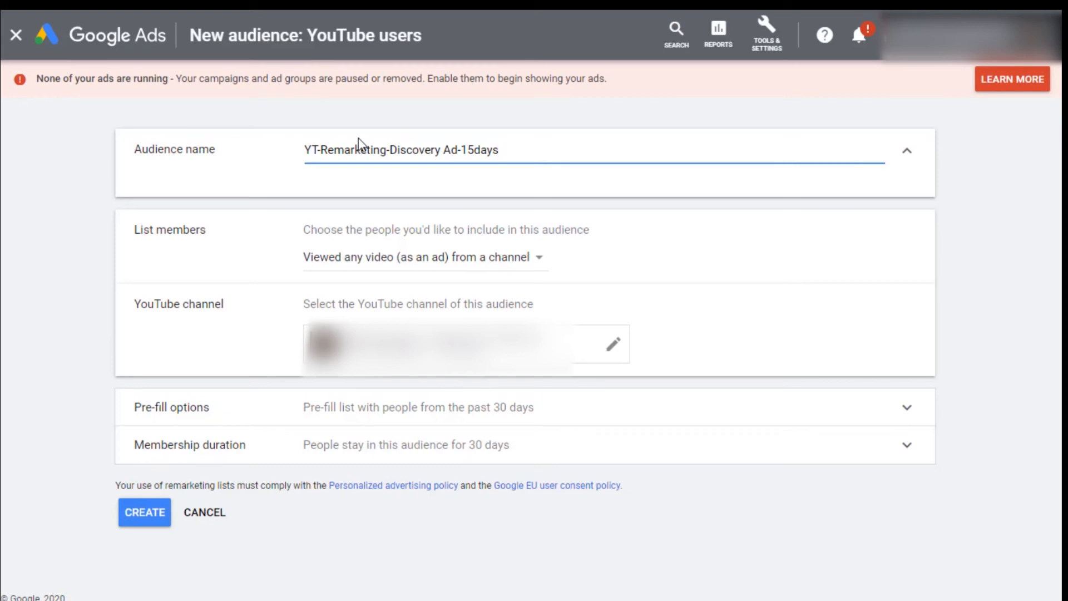
Step: Set the discovery audience's membership duration to 15 days and create the audience
left_click(437, 443)
double_click(336, 493)
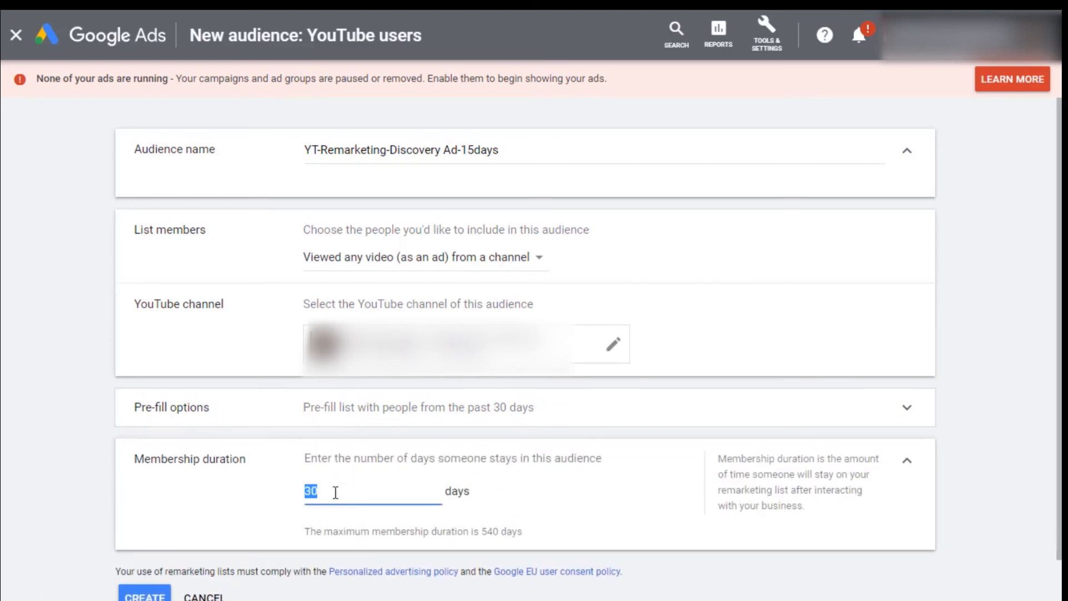
type("15")
scroll(788, 259, "down", 1)
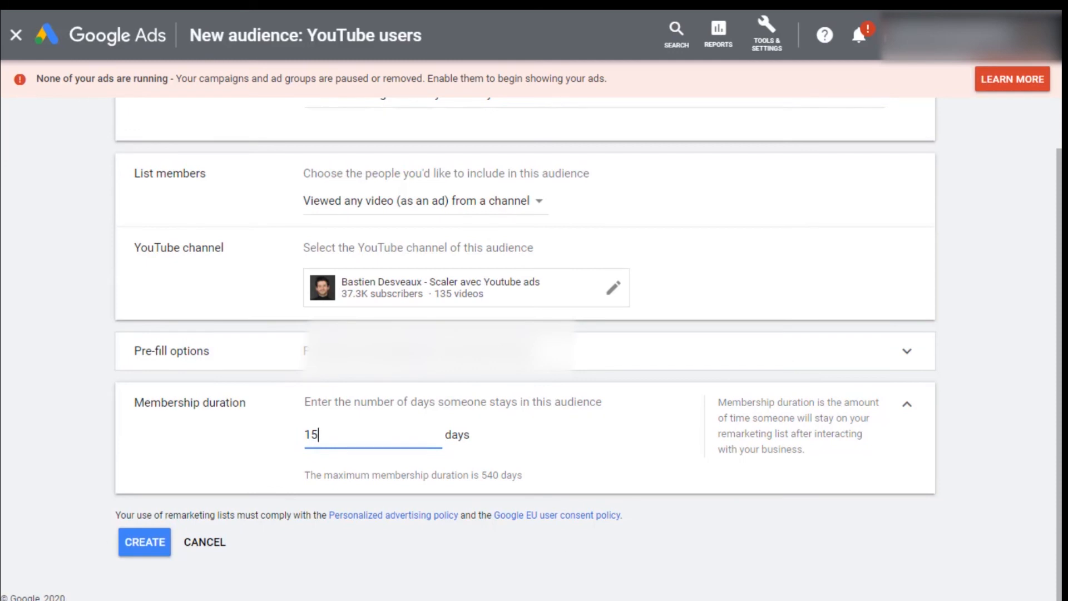
left_click(158, 550)
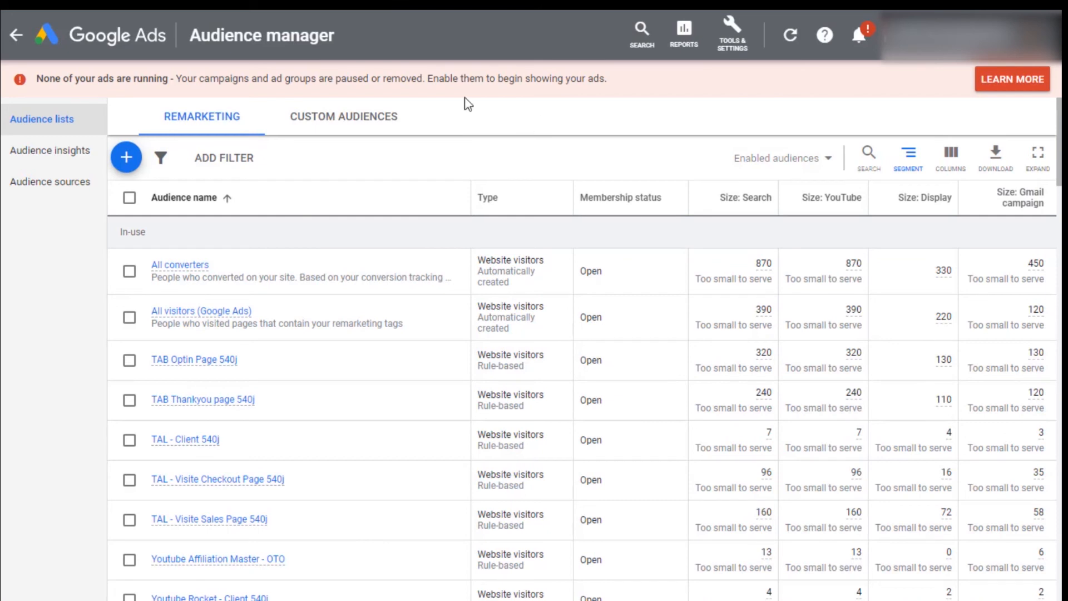
left_click(128, 162)
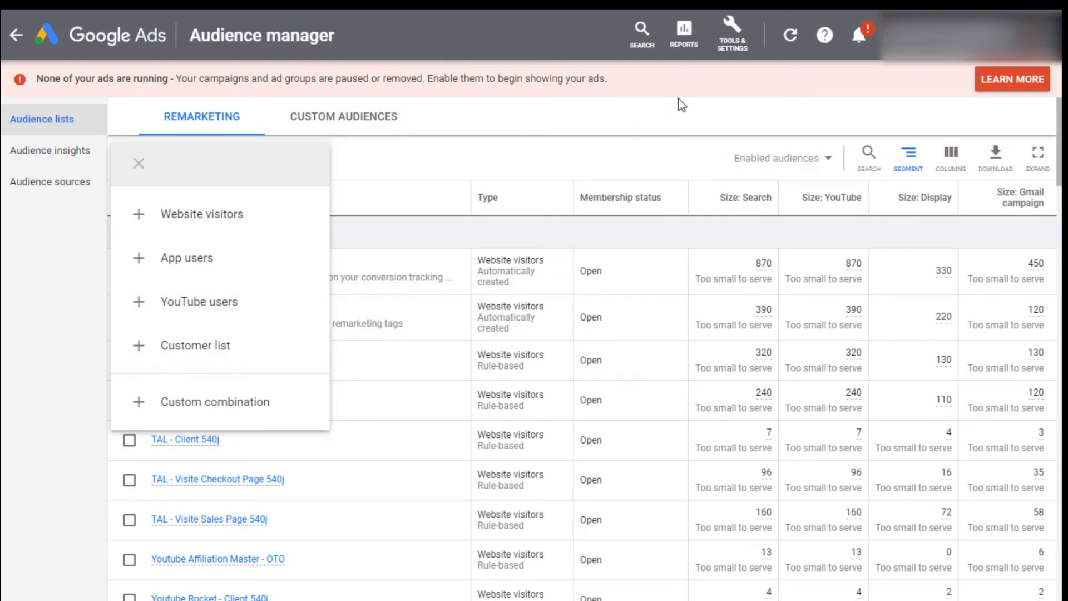
key("ctrl+a")
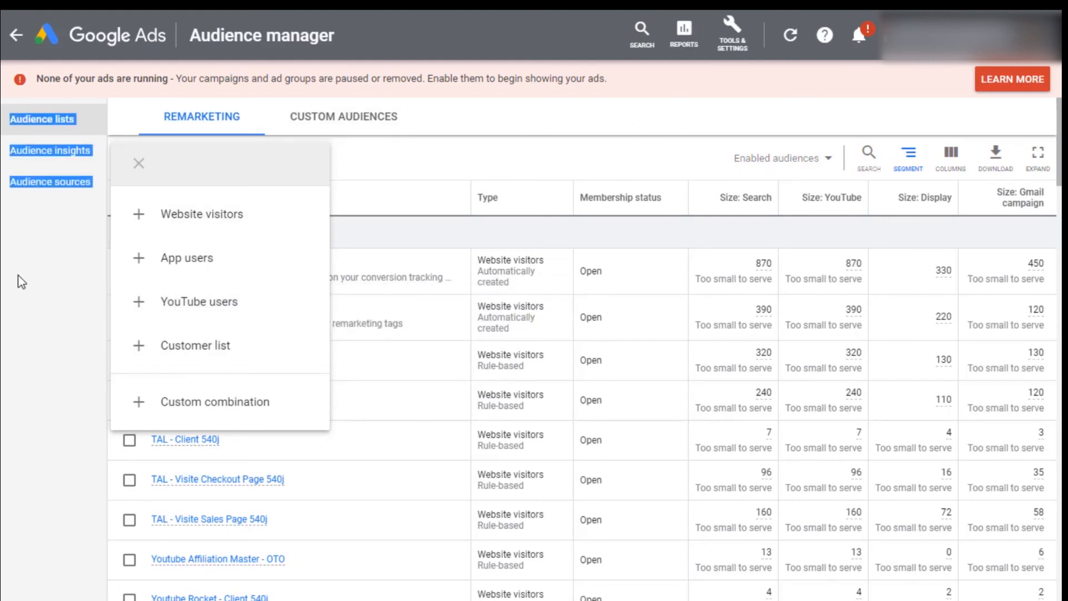
key("Escape")
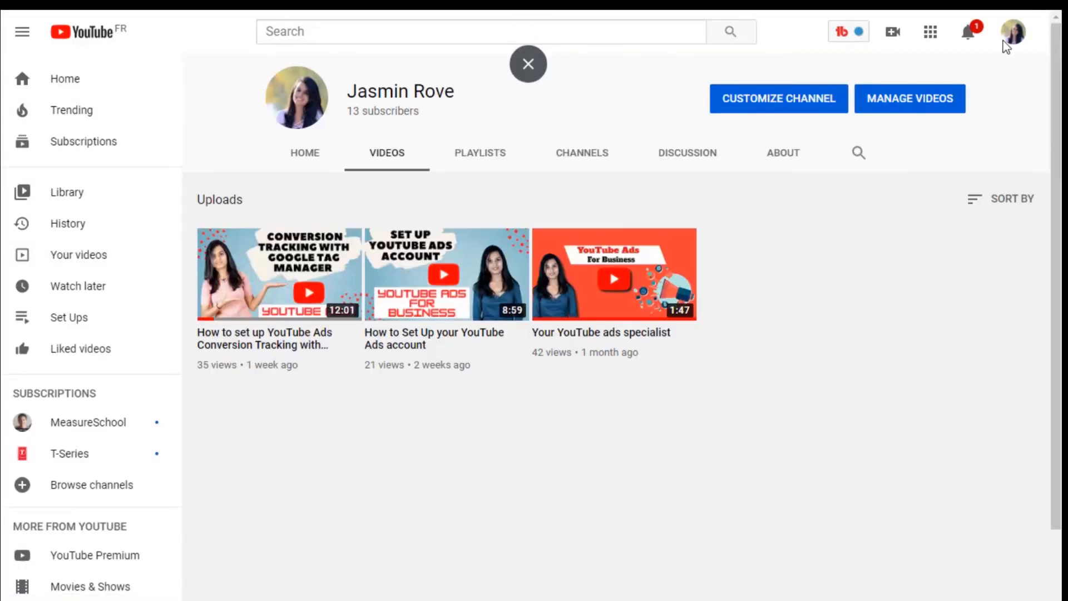
left_click(1013, 34)
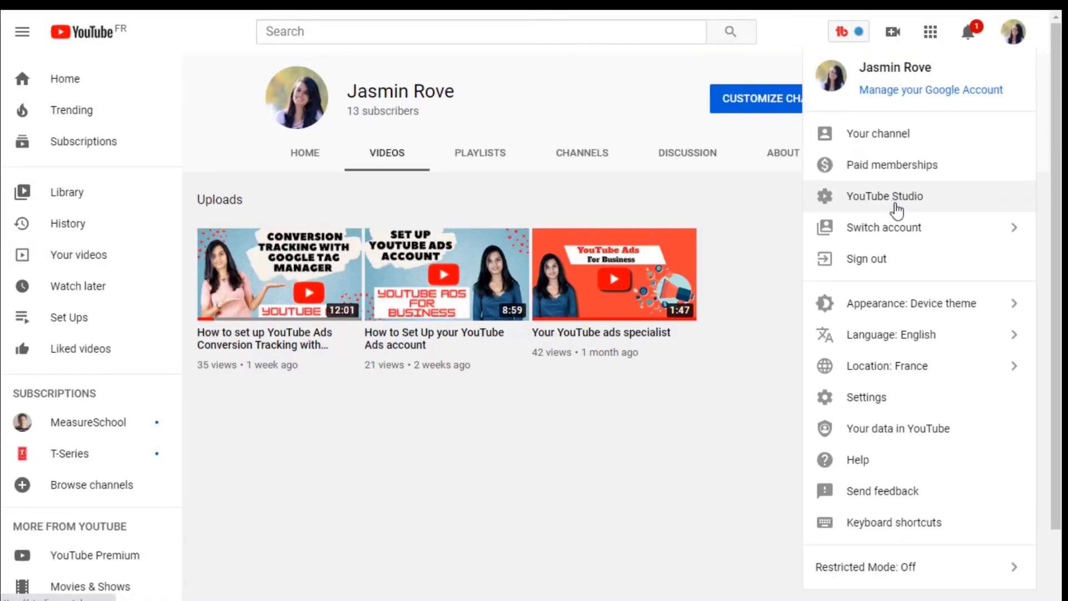
left_click(896, 209)
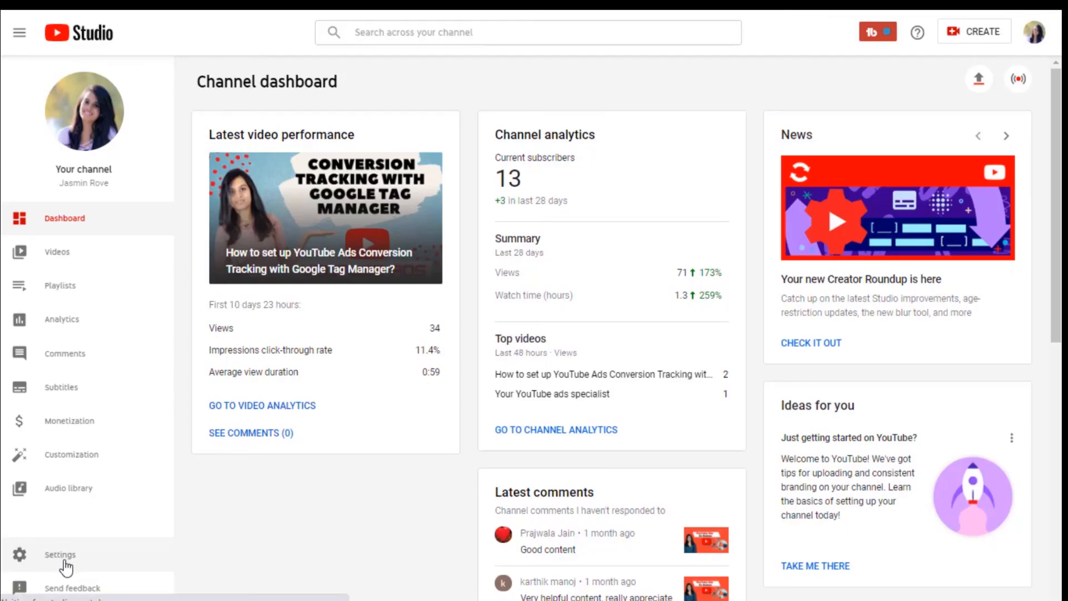
left_click(64, 561)
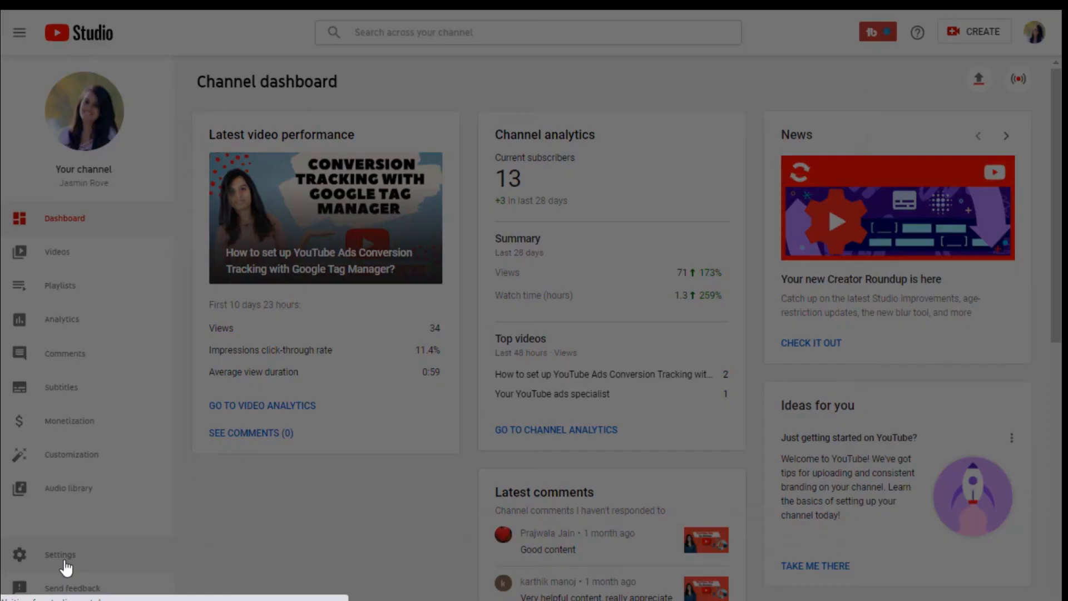
left_click(240, 199)
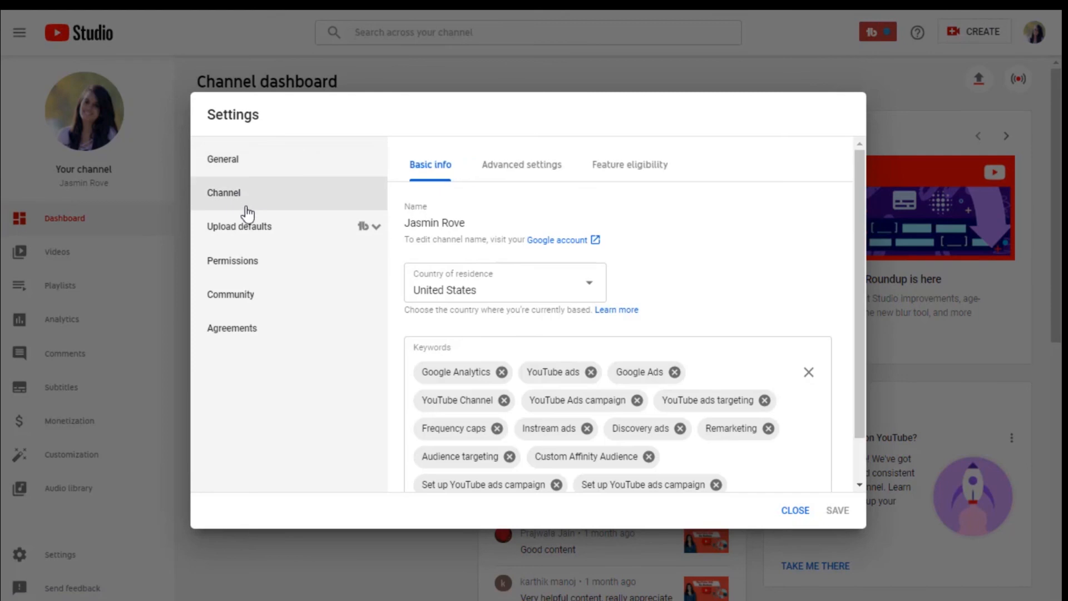
left_click(517, 174)
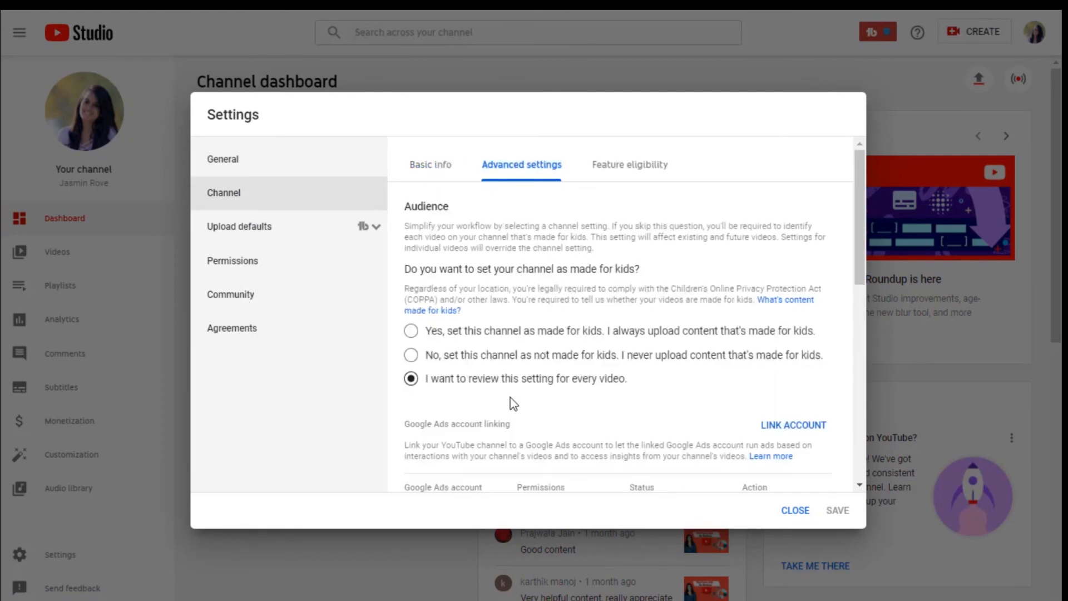
scroll(509, 399, "down", 10)
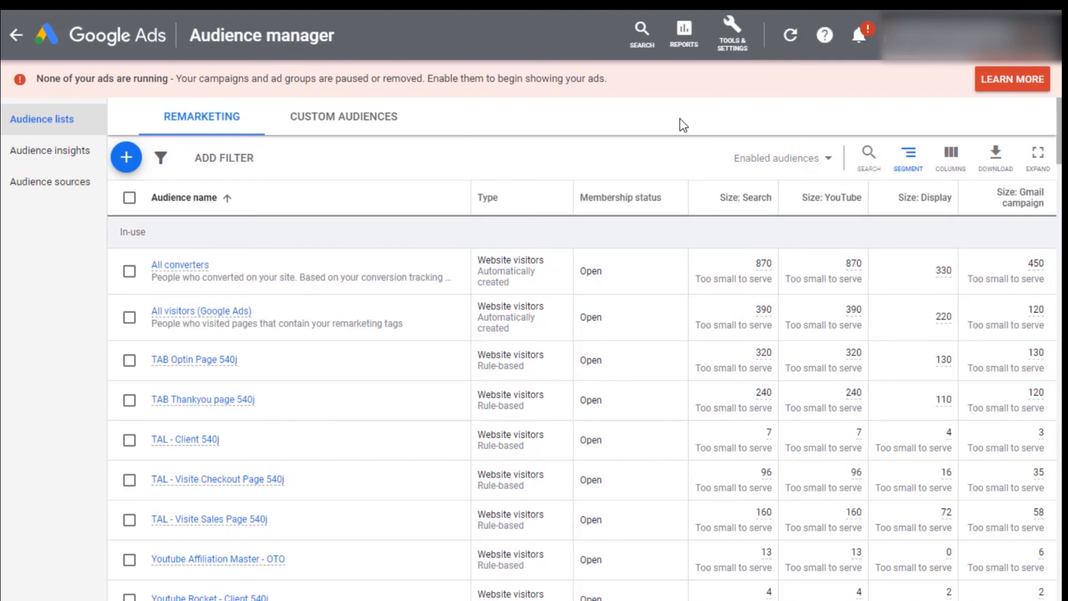
Step: Return to Google Ads and scroll through the audience list to check the new YouTube audience
scroll(358, 412, "down", 2)
scroll(361, 413, "down", 2)
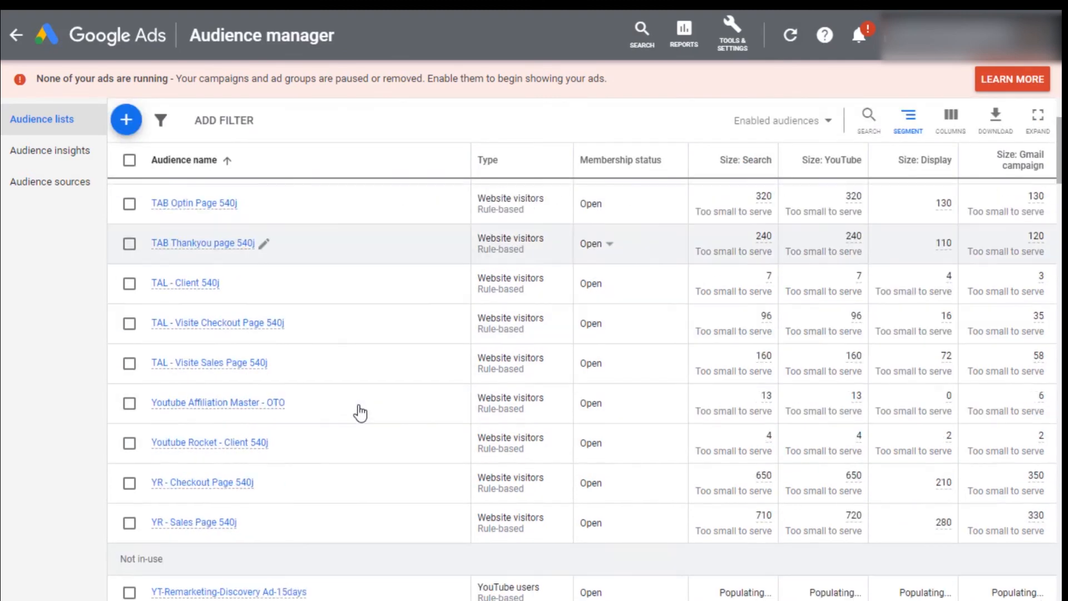
scroll(361, 411, "up", 4)
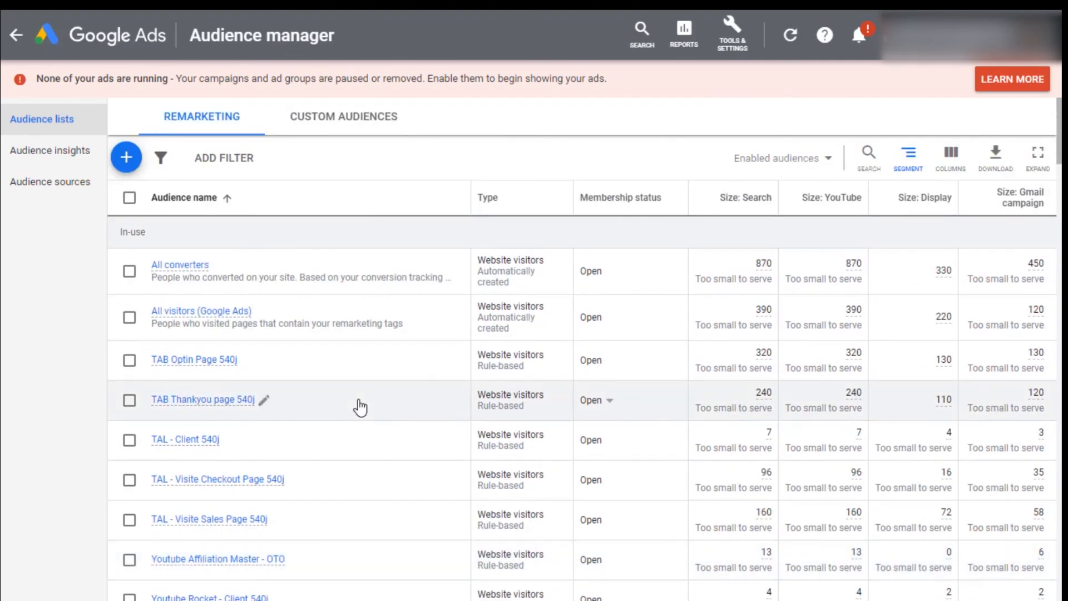